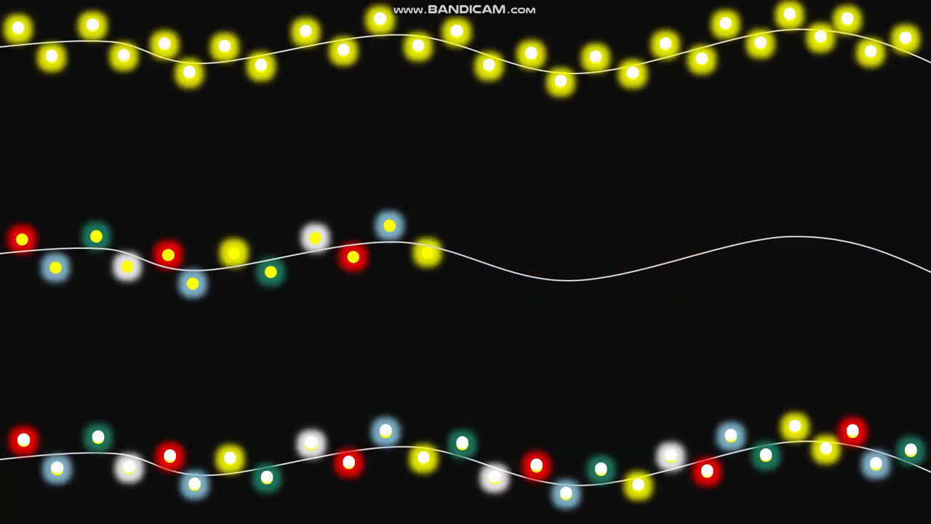
- Exit the fairy-light slideshow and return to editing slide 5 in Normal view
key(Escape)
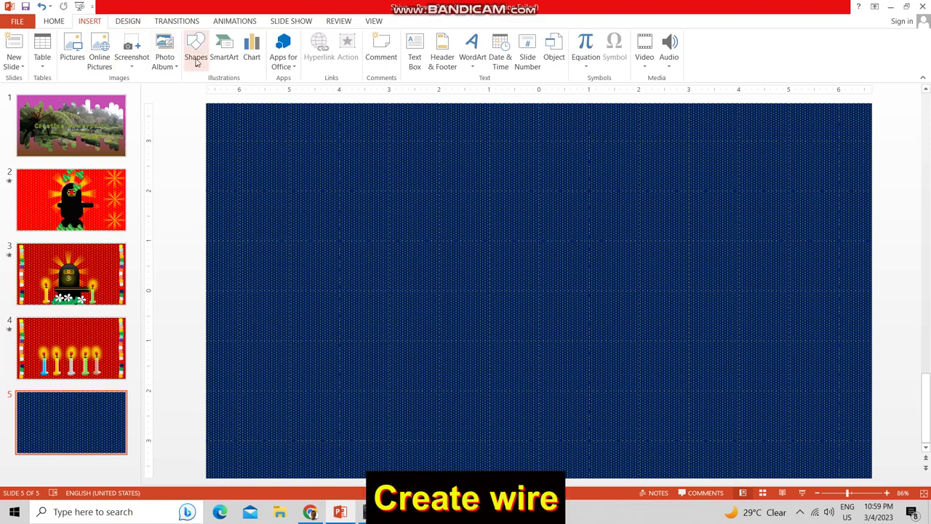
- Draw a wavy Curve shape across the top of slide 5
click(196, 51)
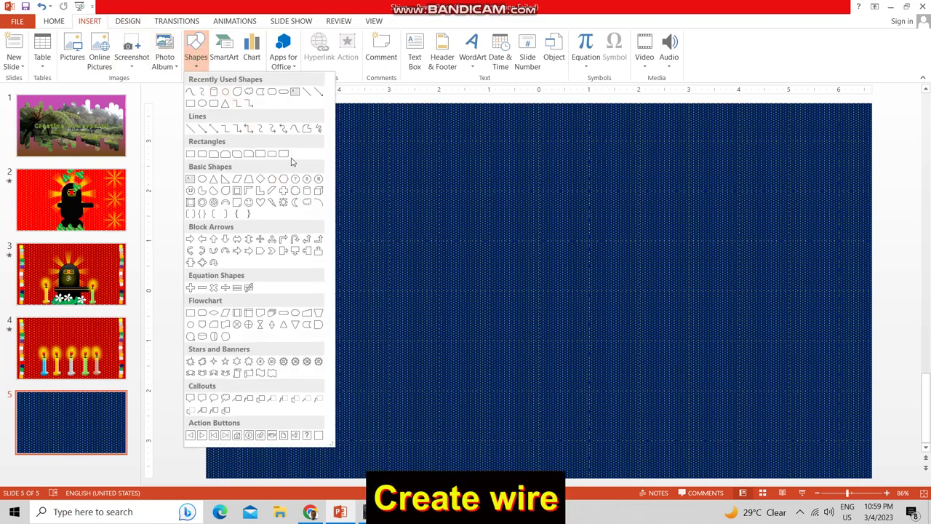
click(294, 128)
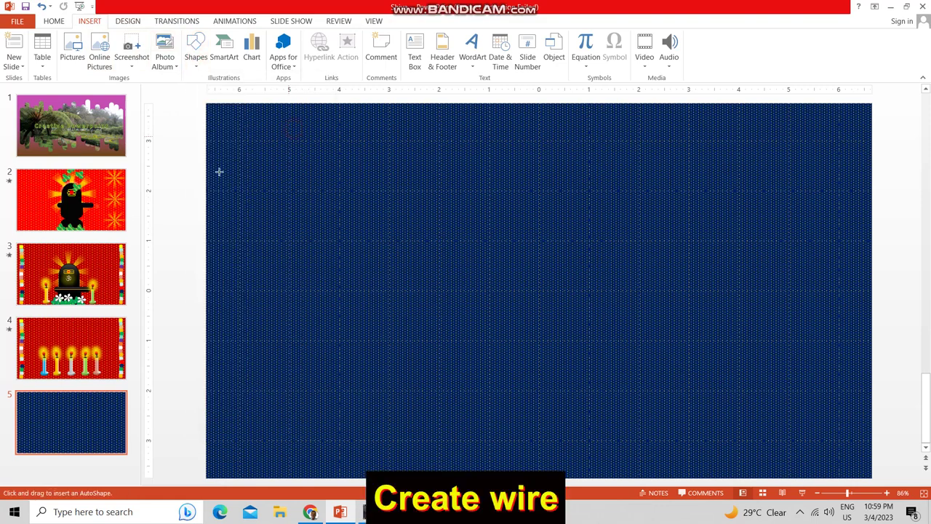
drag(199, 171, 276, 173)
double_click(881, 184)
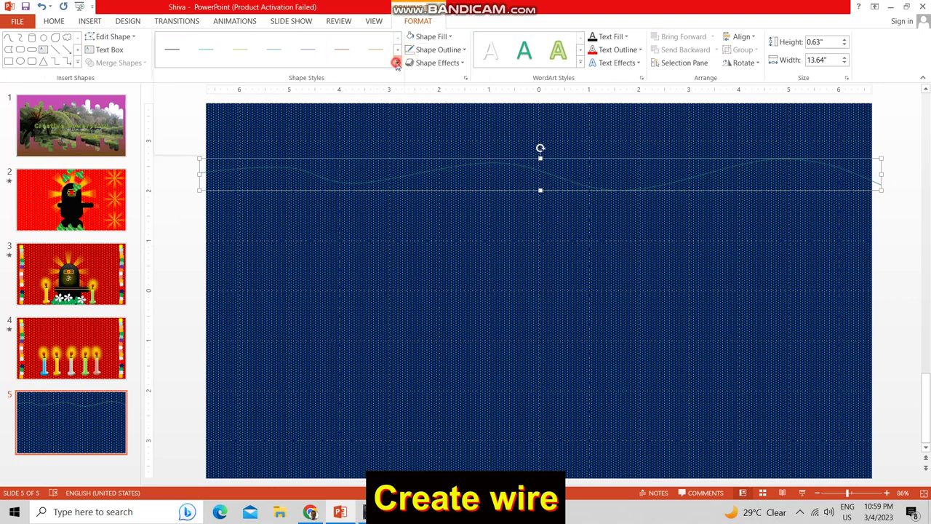
- Apply a preset line style to the wire and make its outline white
click(397, 63)
click(375, 82)
click(436, 50)
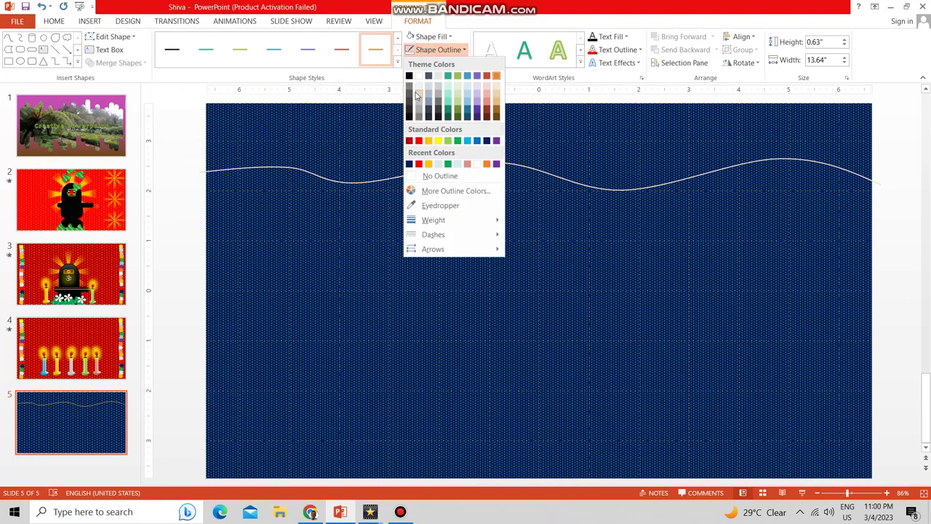
click(418, 96)
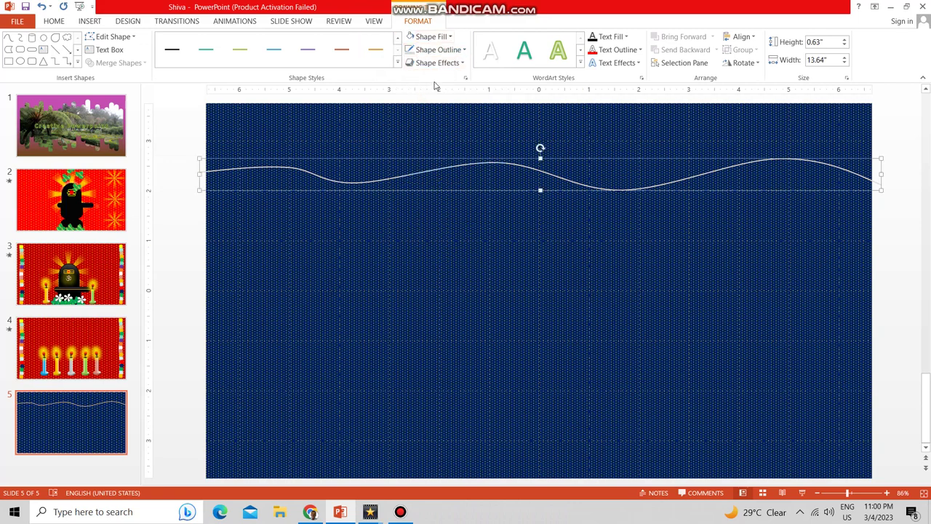
click(331, 292)
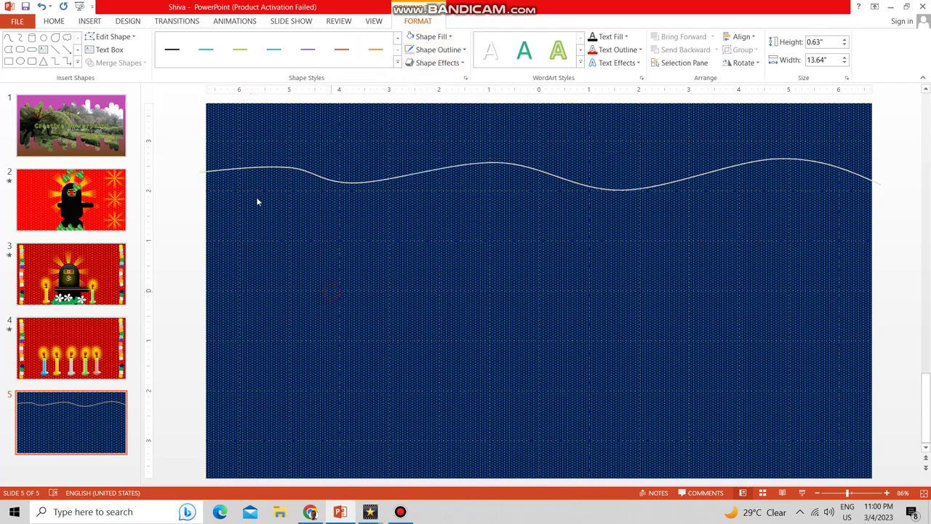
- Draw a small oval circle just below the wire
click(90, 22)
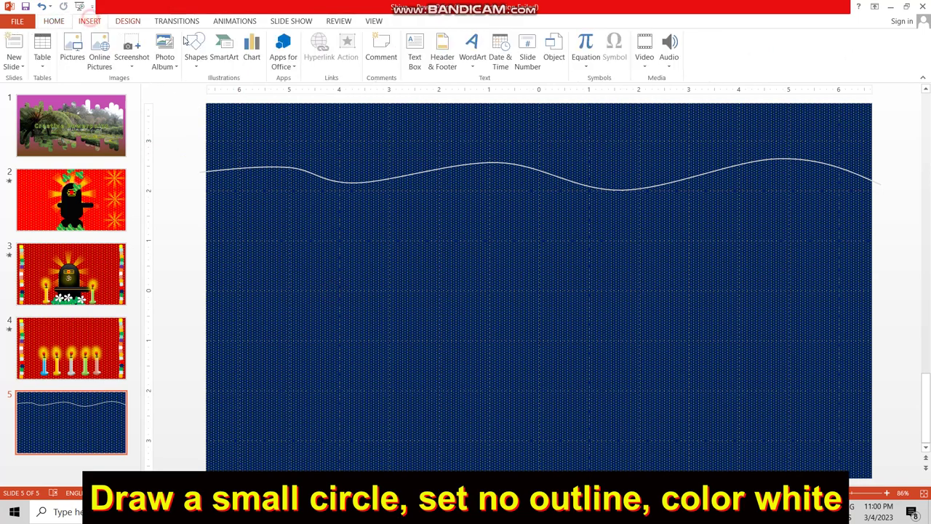
click(195, 52)
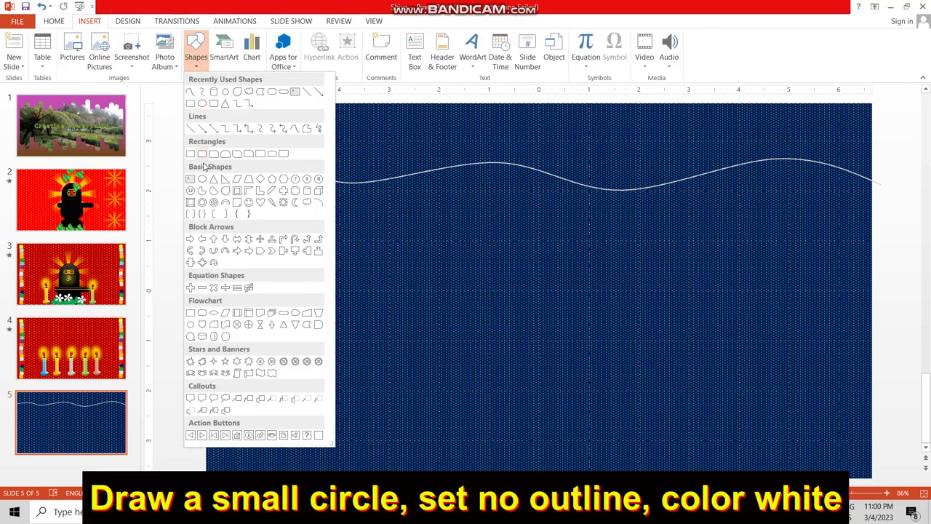
click(202, 180)
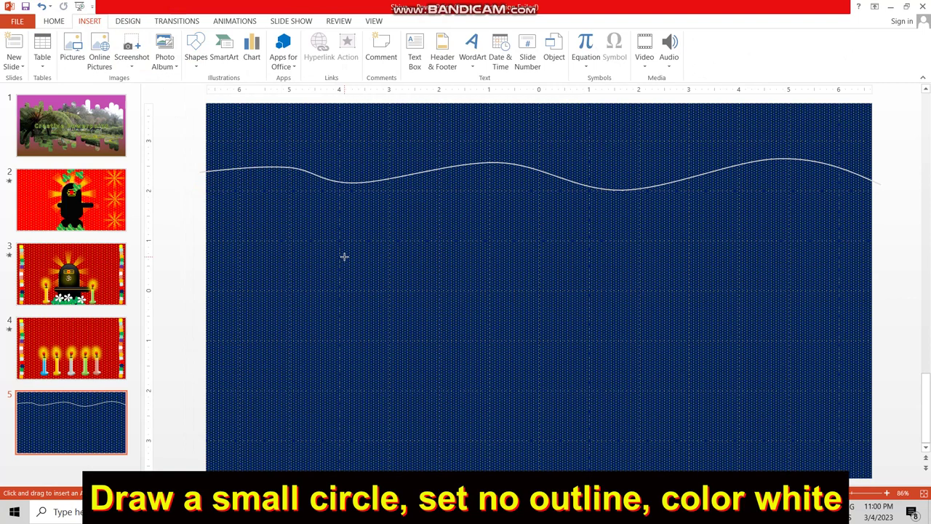
drag(350, 264, 352, 266)
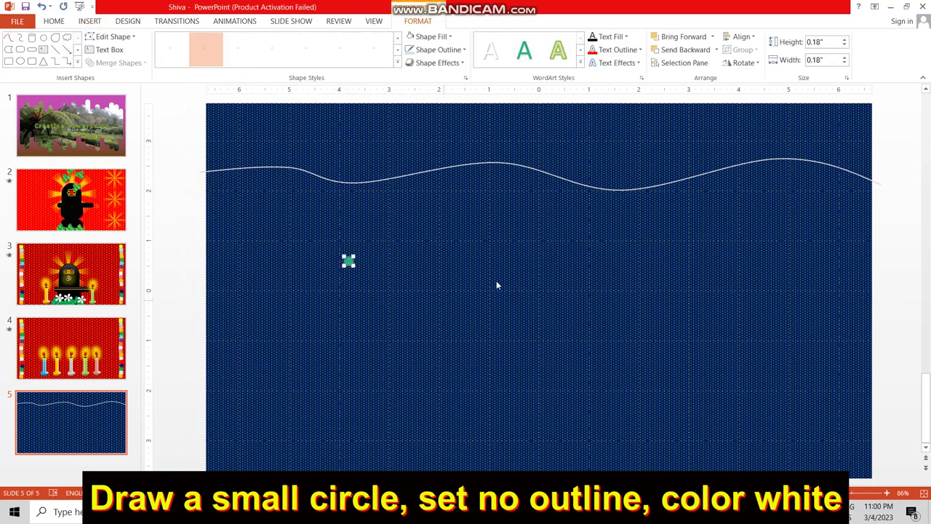
- Remove the circle's outline, fill it white, and duplicate it with Ctrl+D
click(438, 50)
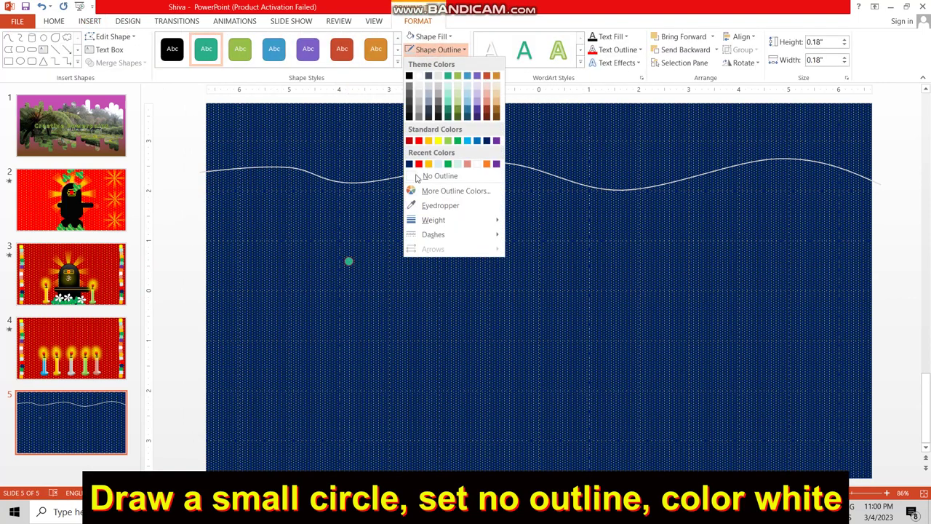
click(422, 176)
click(431, 36)
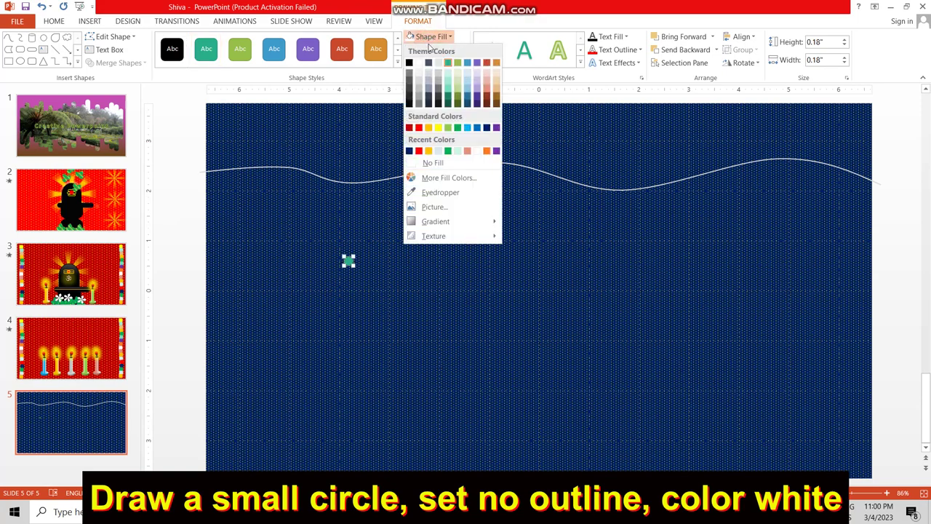
click(419, 62)
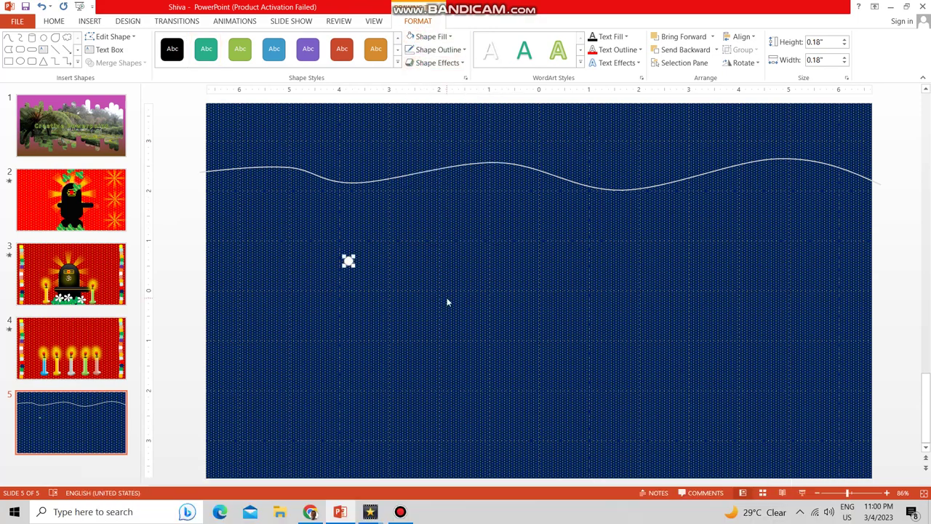
key(ctrl+d)
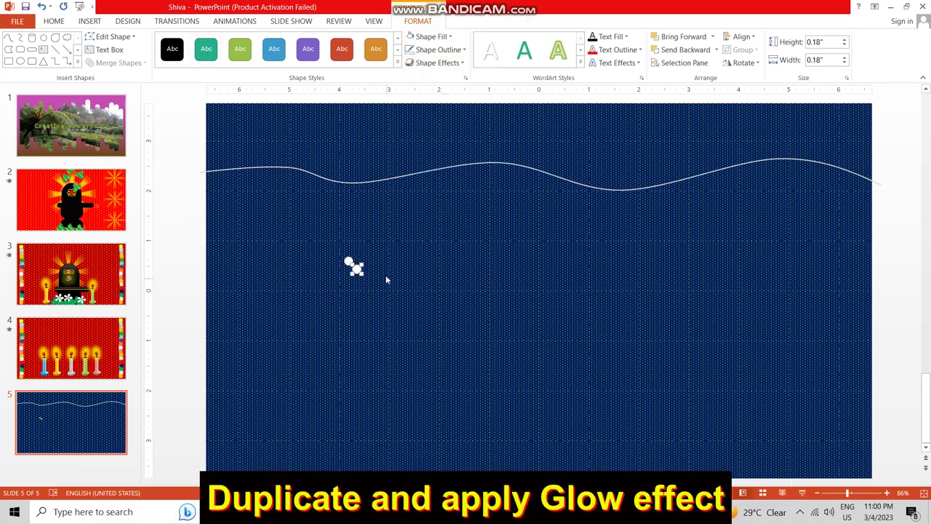
- Move the duplicate beside the original and show its Format Shape effects settings
drag(355, 269, 386, 254)
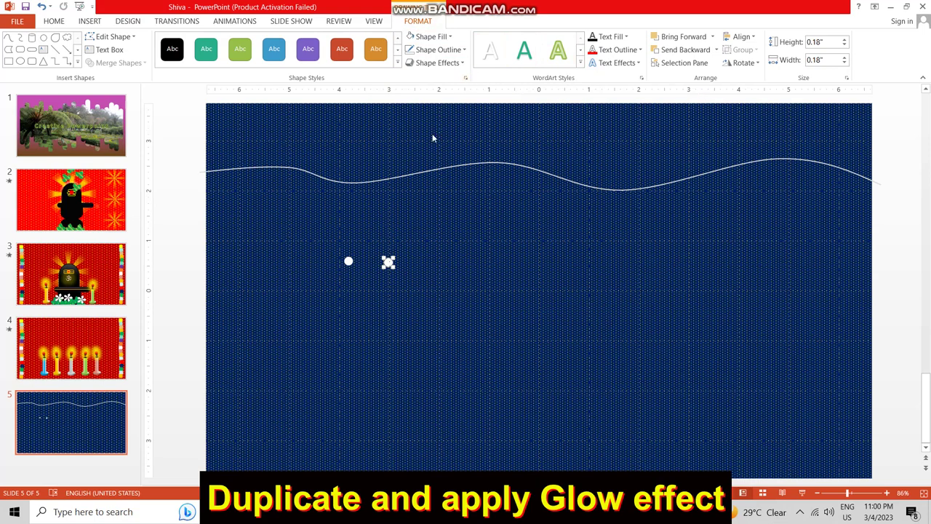
right_click(389, 263)
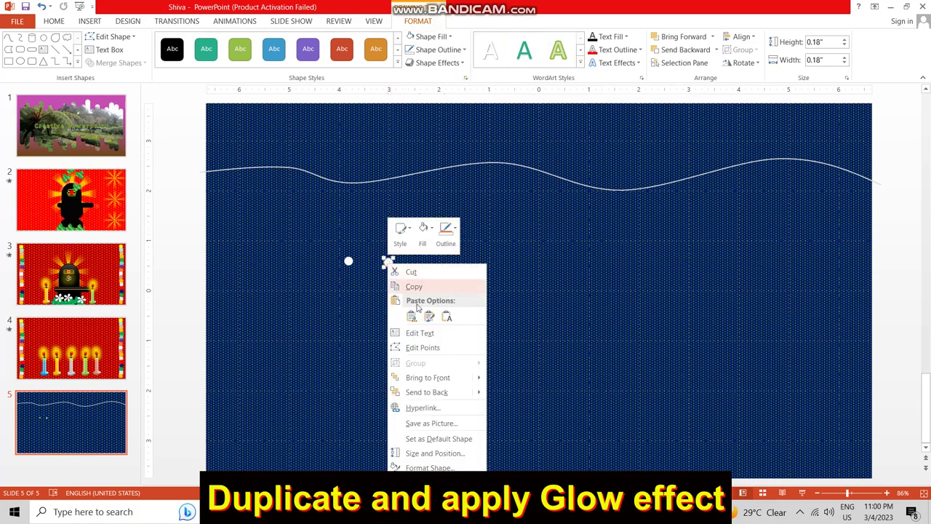
click(433, 467)
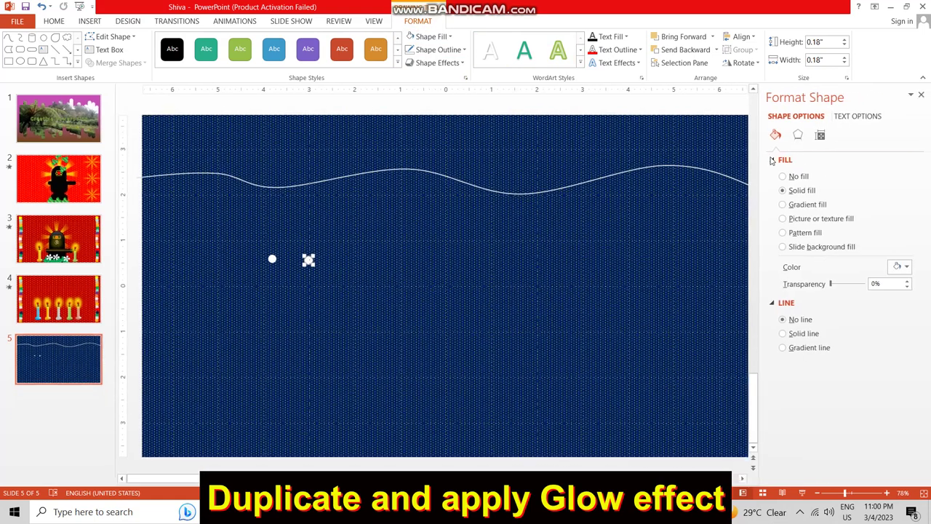
click(772, 160)
click(771, 175)
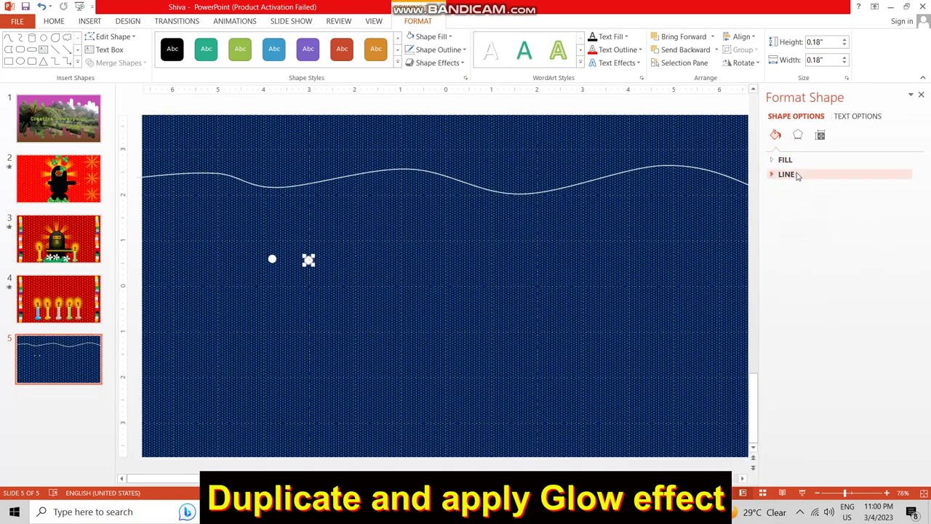
click(797, 135)
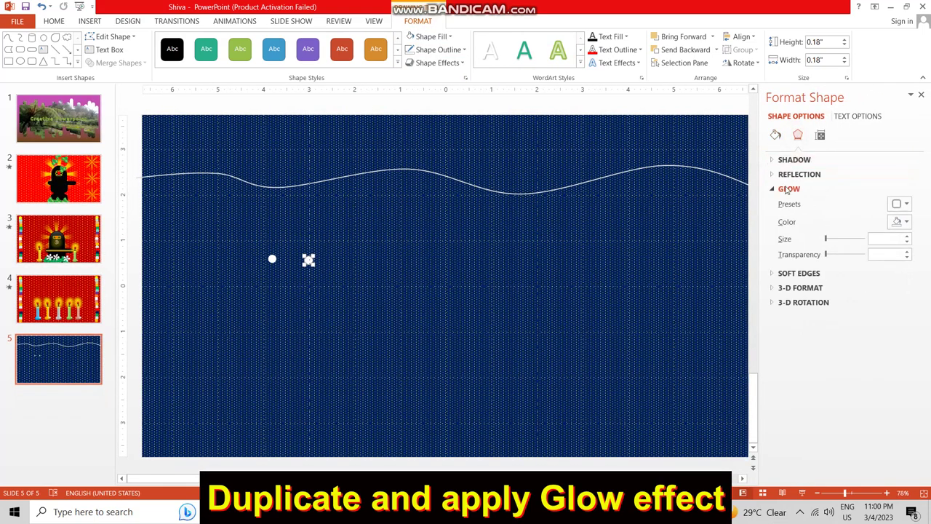
- Give the duplicate a yellow 20 pt glow at 3% transparency
click(890, 240)
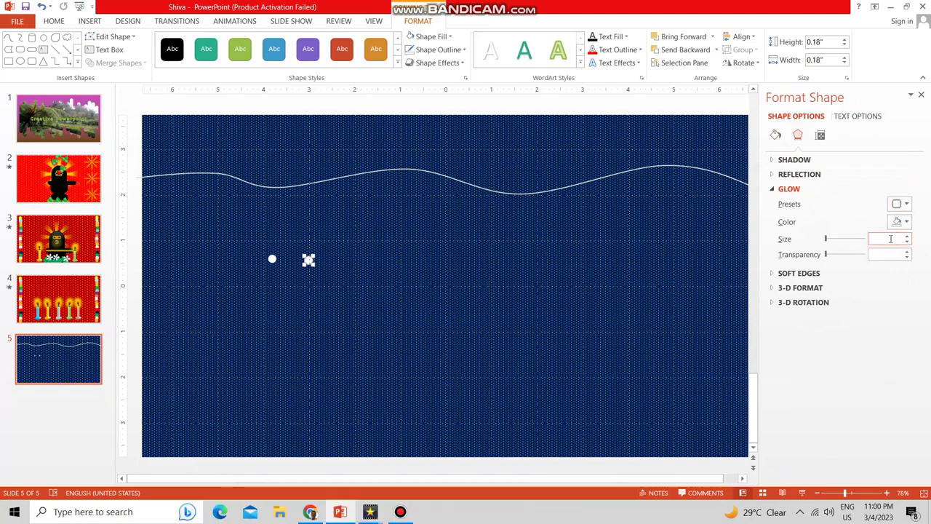
text(20)
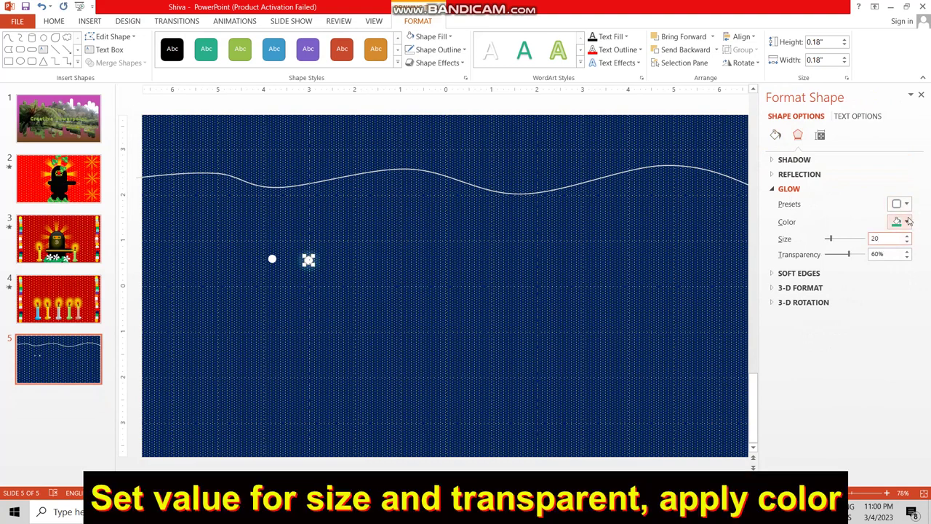
click(905, 223)
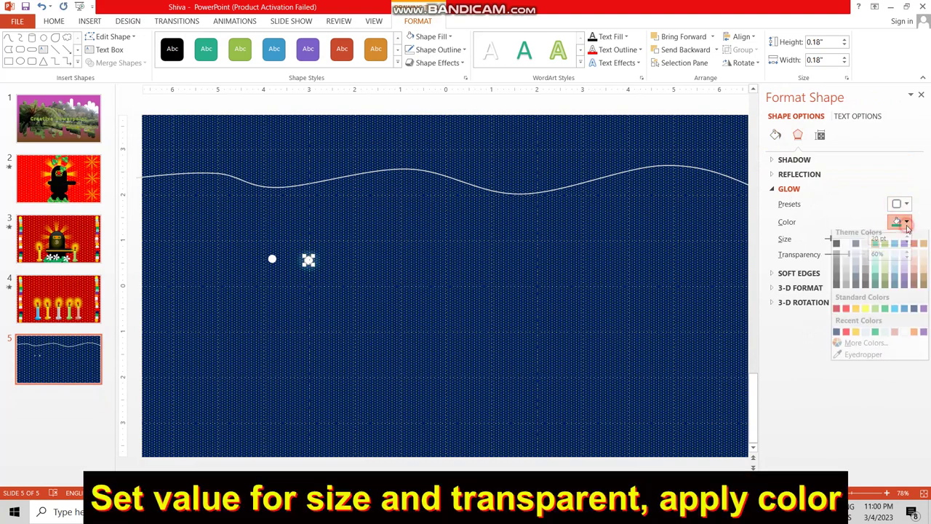
click(865, 314)
drag(848, 253, 826, 255)
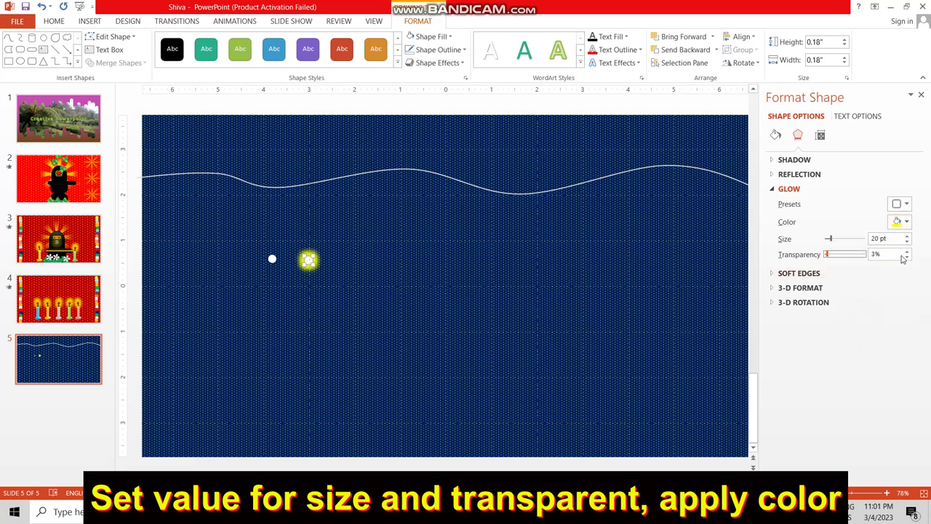
click(875, 254)
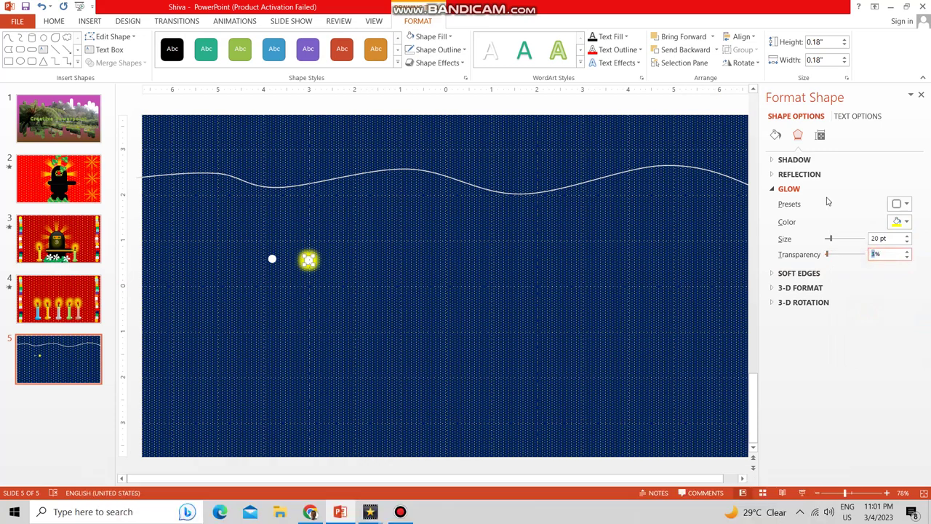
- Send the glow behind, centre the white dot in it, and move the bulb to the wire's left end
right_click(308, 259)
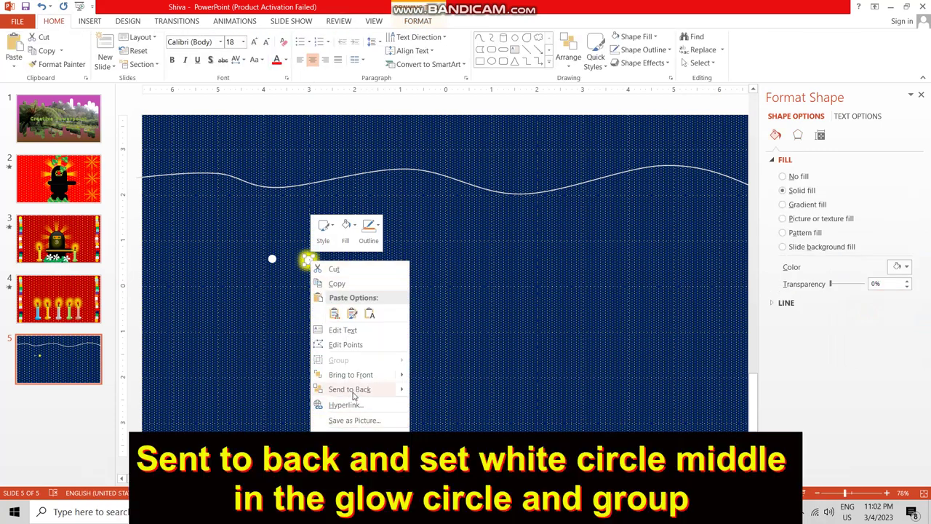
click(351, 391)
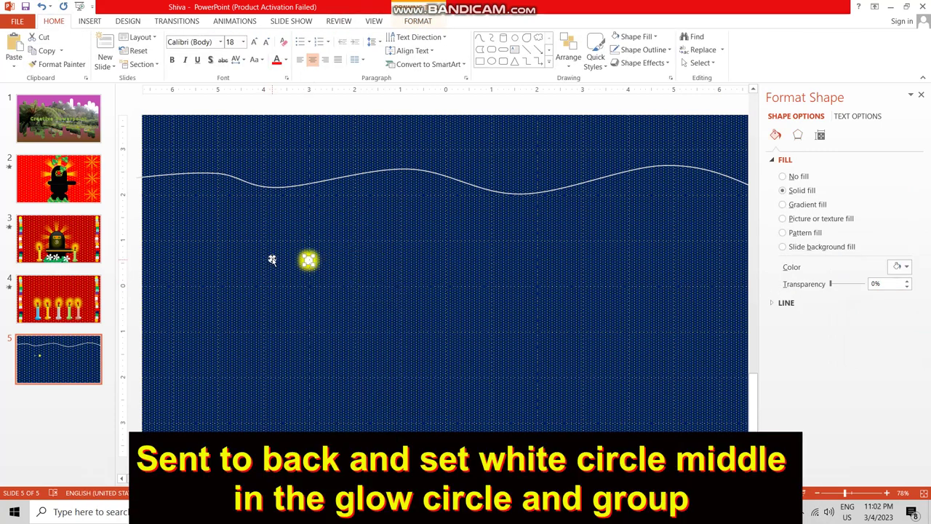
mouse_move(271, 259)
mouse_down()
mouse_move(311, 260)
mouse_move(345, 296)
mouse_up()
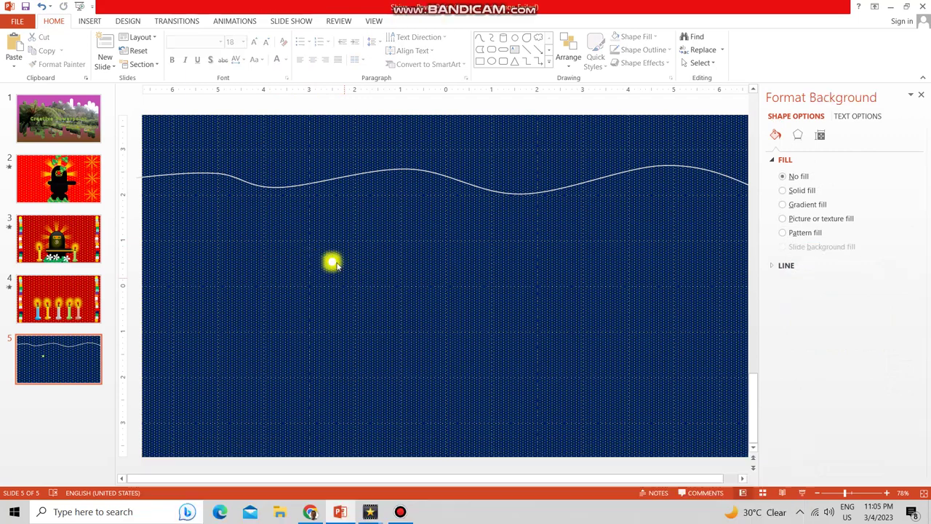
click(332, 262)
drag(331, 262, 159, 167)
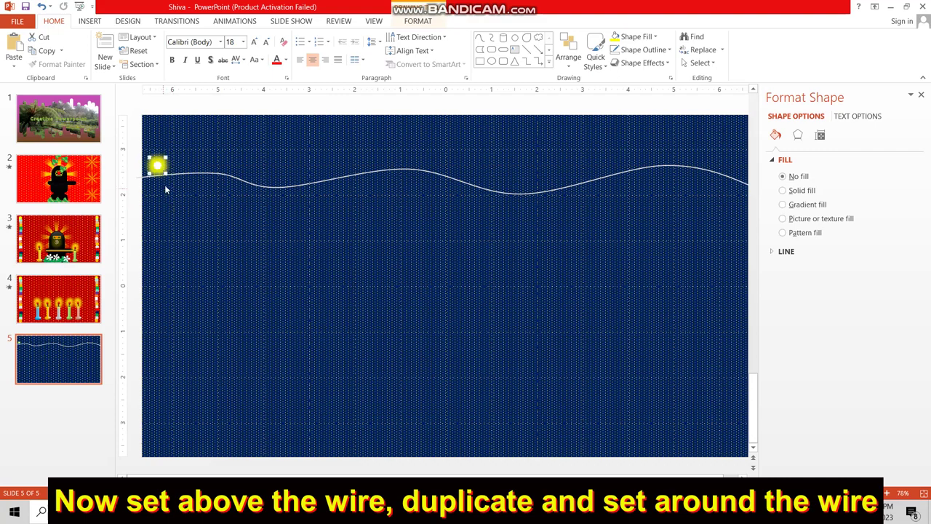
- Drag bulb copies along the whole wire, then marquee-select the string of lights
ctrl+drag(160, 166, 180, 184)
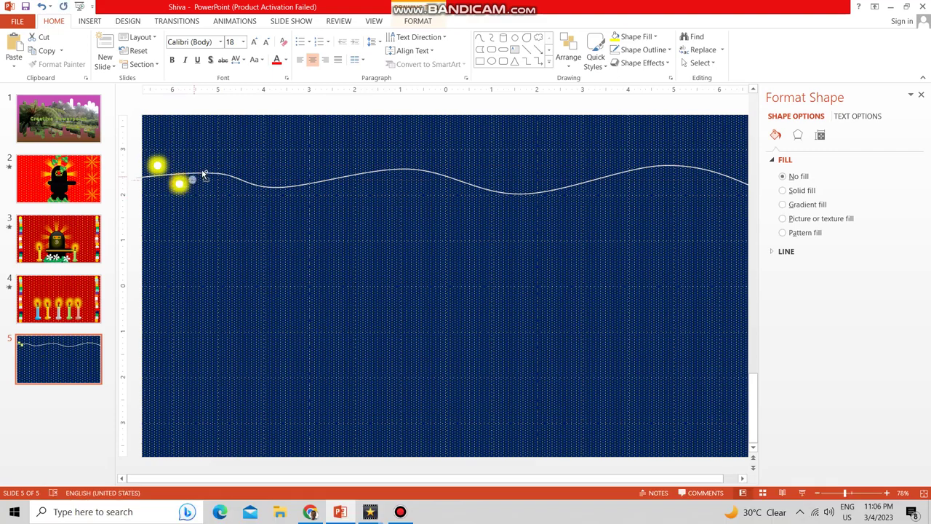
ctrl+drag(208, 167, 227, 184)
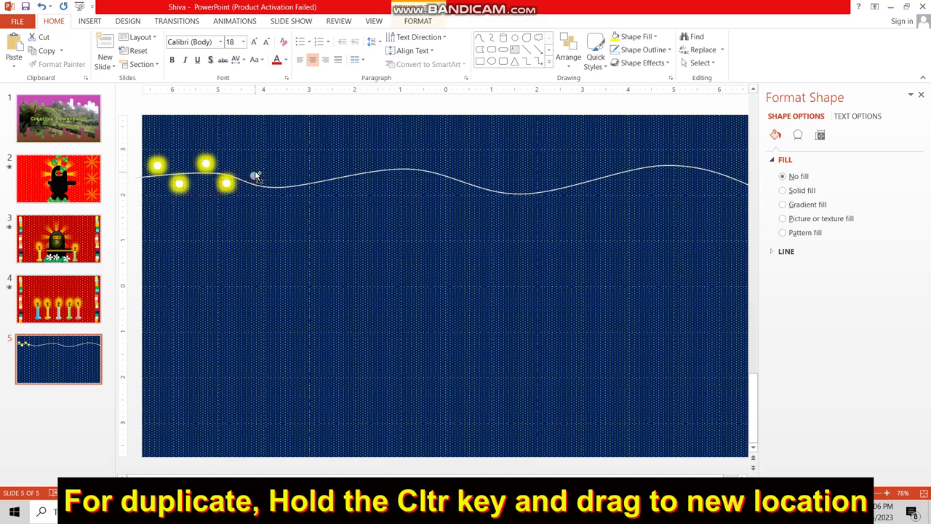
mouse_move(254, 176)
ctrl+mouse_down()
mouse_move(269, 194)
mouse_move(291, 176)
mouse_move(368, 206)
mouse_move(336, 253)
ctrl+mouse_up()
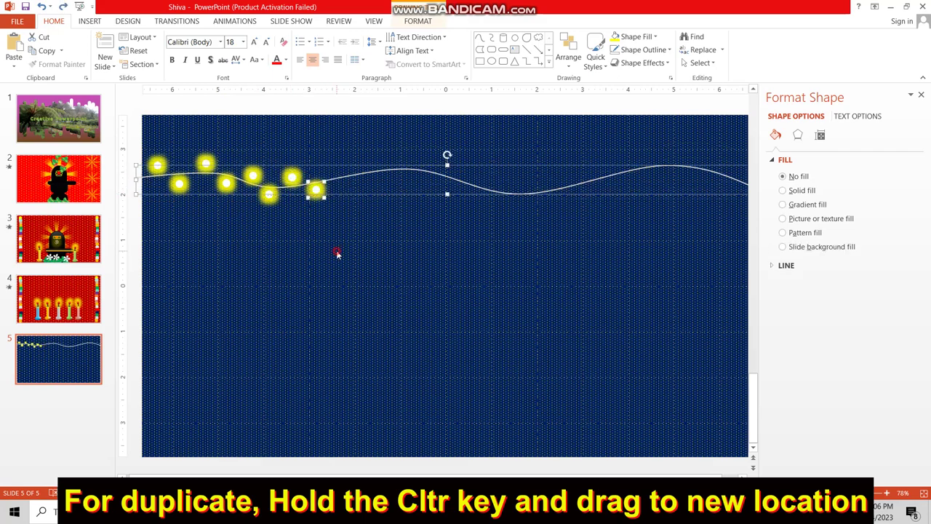
mouse_move(333, 177)
ctrl+mouse_down()
mouse_move(346, 166)
mouse_move(371, 179)
mouse_move(395, 158)
mouse_move(423, 174)
mouse_move(444, 168)
mouse_move(466, 189)
mouse_move(492, 181)
mouse_move(512, 206)
mouse_move(534, 185)
mouse_move(557, 194)
mouse_move(580, 176)
mouse_move(603, 186)
ctrl+mouse_up()
mouse_move(603, 187)
ctrl+mouse_down()
mouse_move(618, 163)
mouse_move(642, 174)
mouse_move(661, 157)
ctrl+mouse_up()
mouse_move(660, 156)
ctrl+mouse_down()
mouse_move(714, 181)
mouse_move(736, 172)
ctrl+mouse_up()
click(146, 136)
drag(146, 136, 745, 214)
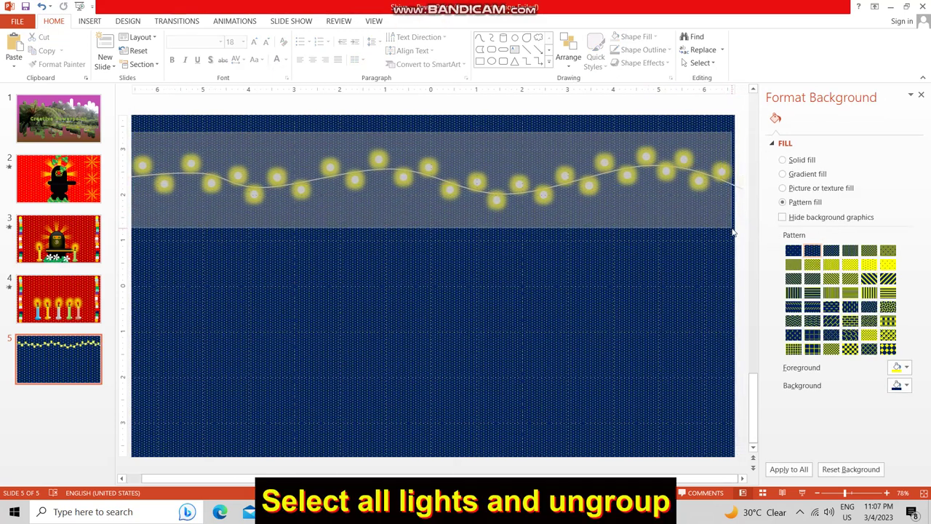
- Ungroup all the selected lights into separate white dots and yellow glow circles
drag(745, 214, 725, 226)
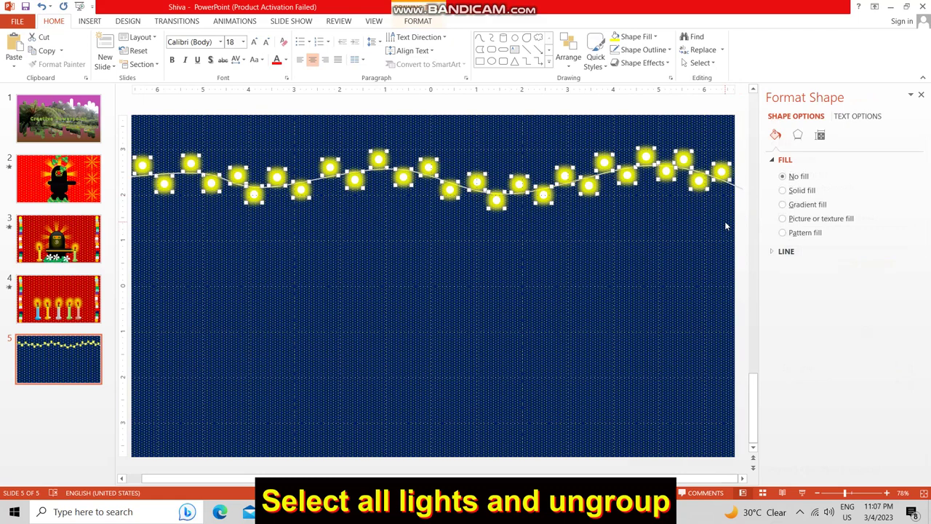
right_click(496, 202)
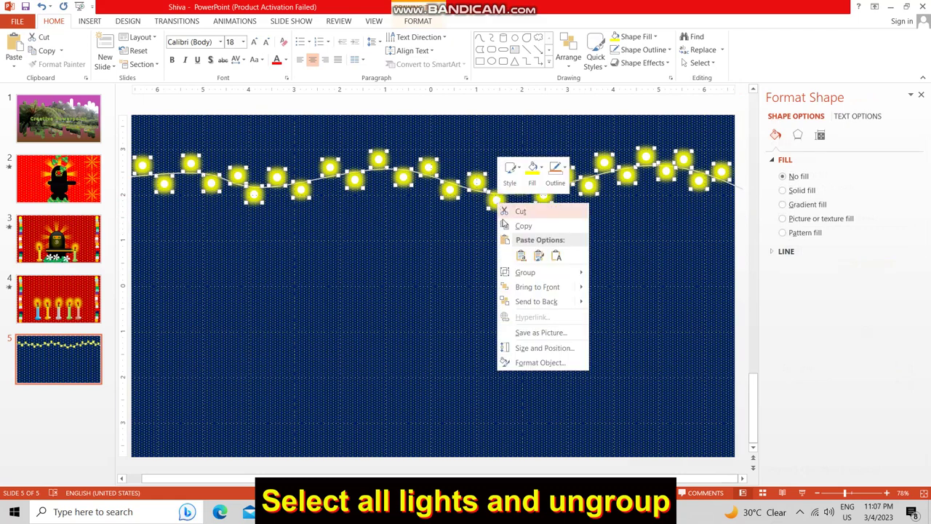
mouse_move(538, 271)
click(618, 303)
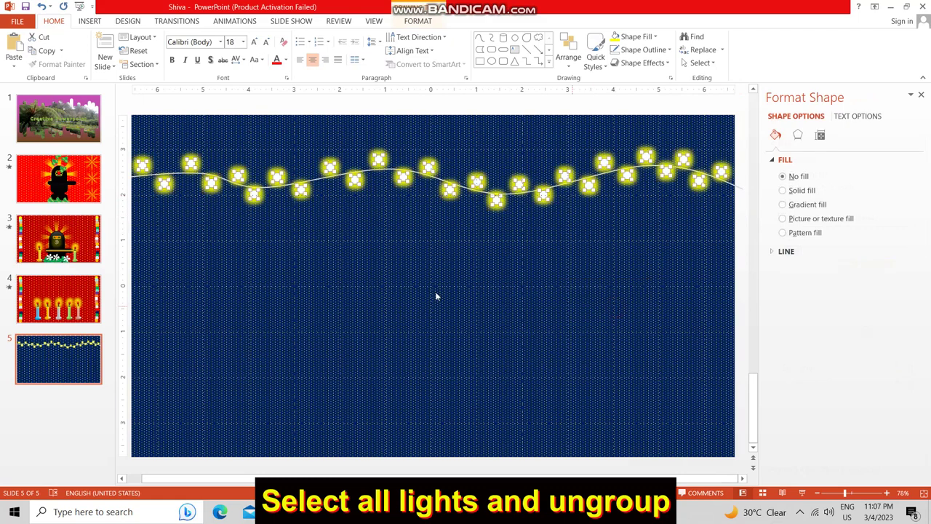
click(385, 283)
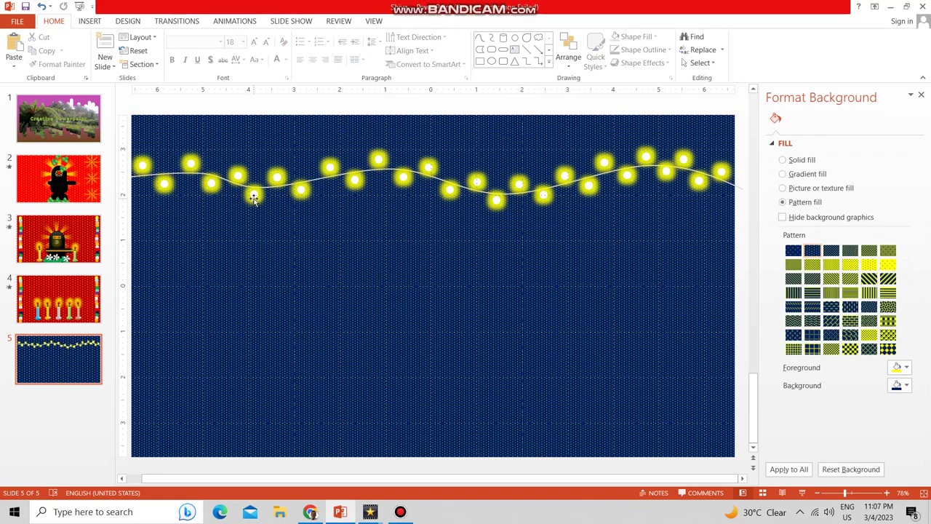
- Shift-select the white centre circles of all twenty lights along the wire
click(144, 165)
shift+click(164, 185)
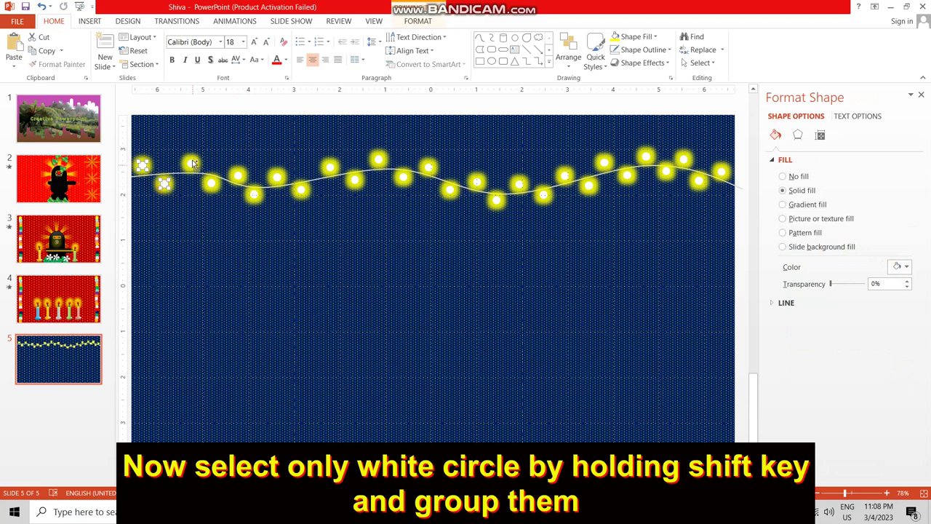
shift+click(211, 185)
shift+click(238, 176)
shift+click(254, 194)
shift+click(277, 178)
shift+click(300, 189)
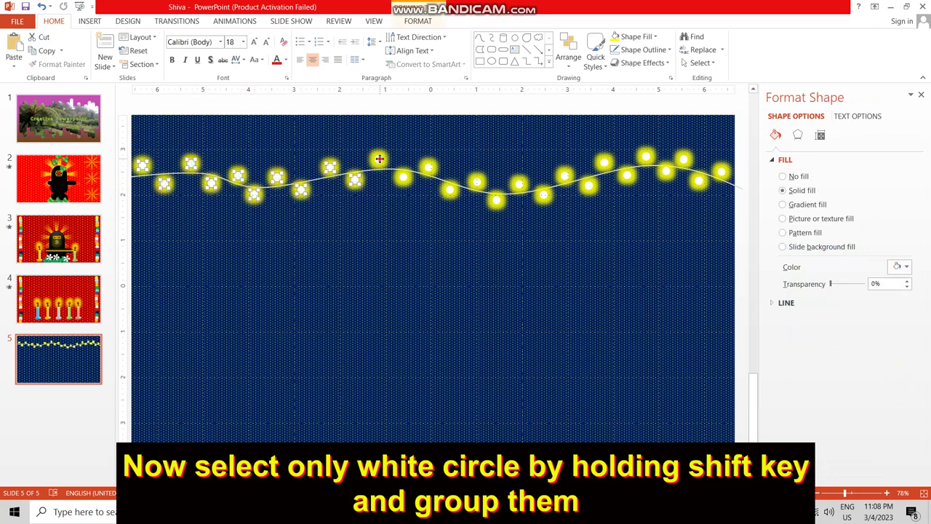
shift+click(432, 168)
shift+click(477, 183)
shift+click(496, 199)
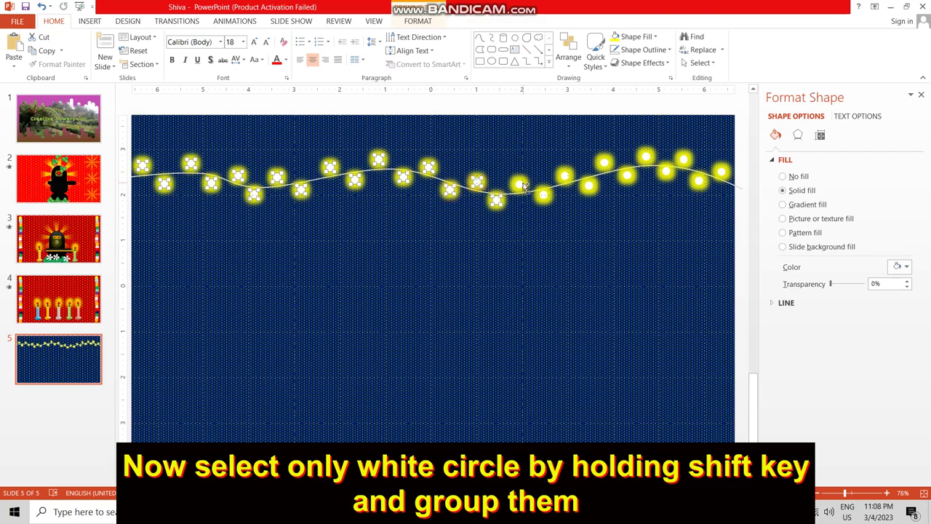
shift+click(517, 184)
shift+click(543, 194)
shift+click(564, 176)
shift+click(587, 186)
shift+click(604, 162)
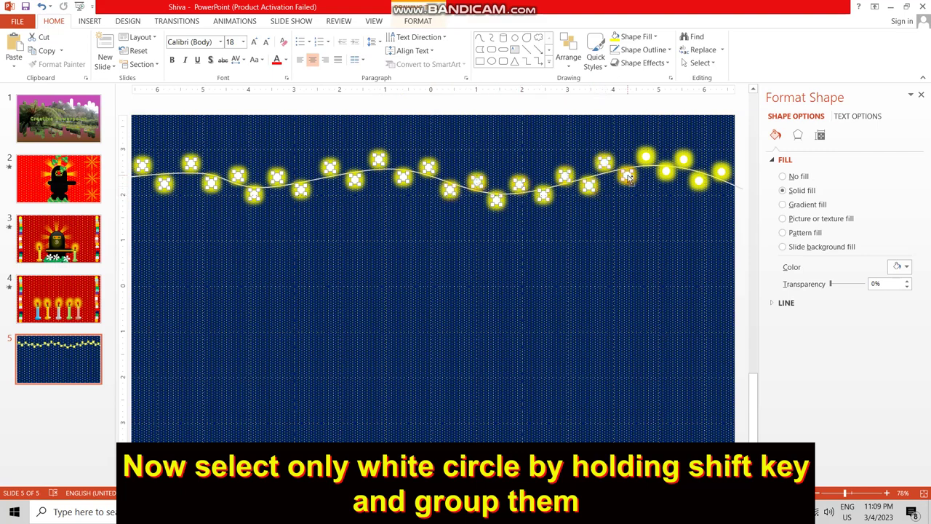
shift+click(627, 175)
shift+click(646, 156)
shift+click(665, 171)
shift+click(683, 159)
shift+click(699, 180)
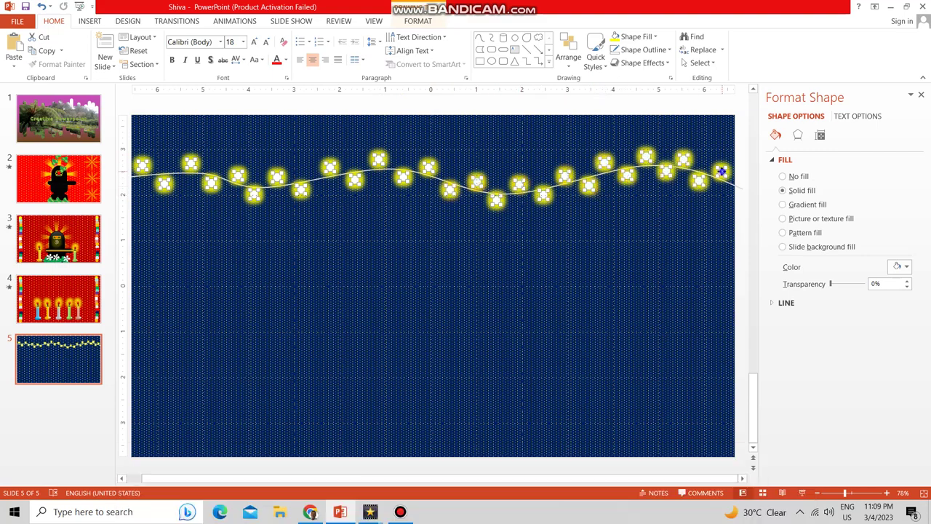
- Group the selected white dots and close the Format Shape pane
right_click(720, 171)
mouse_move(756, 242)
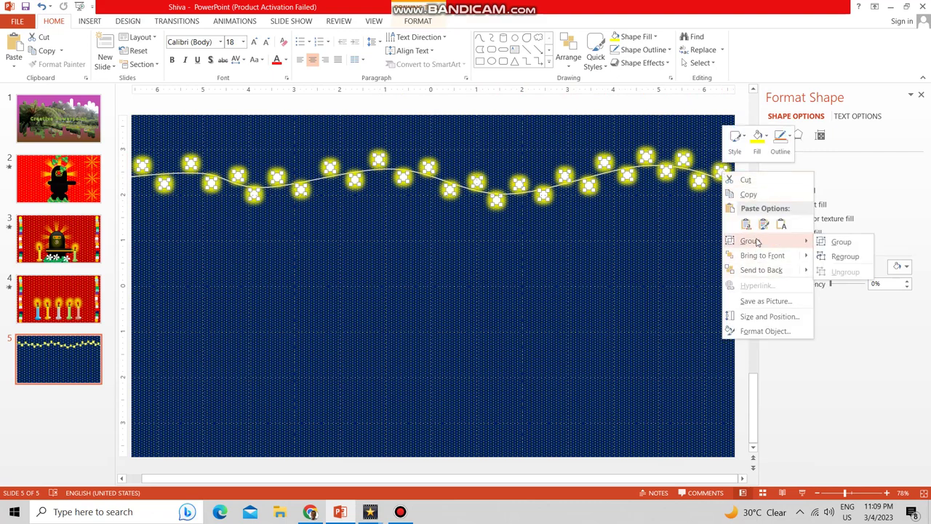
click(838, 242)
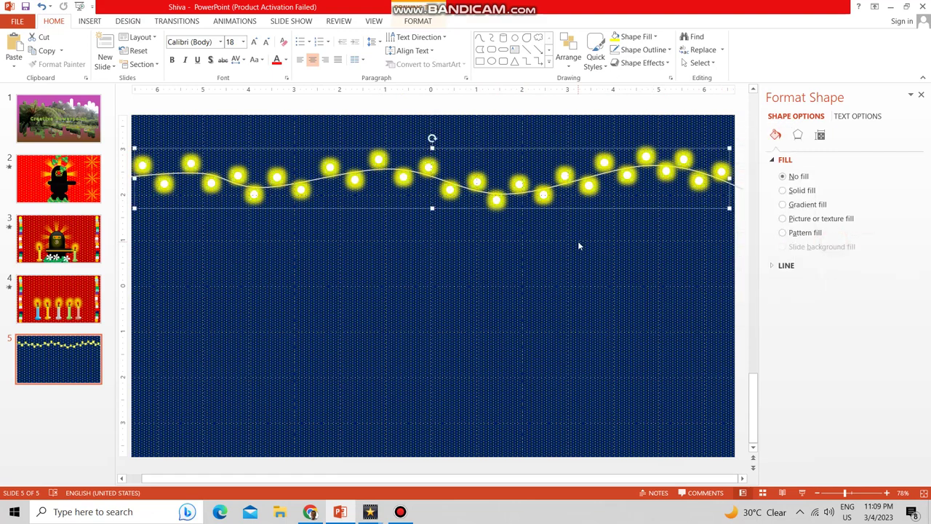
click(920, 95)
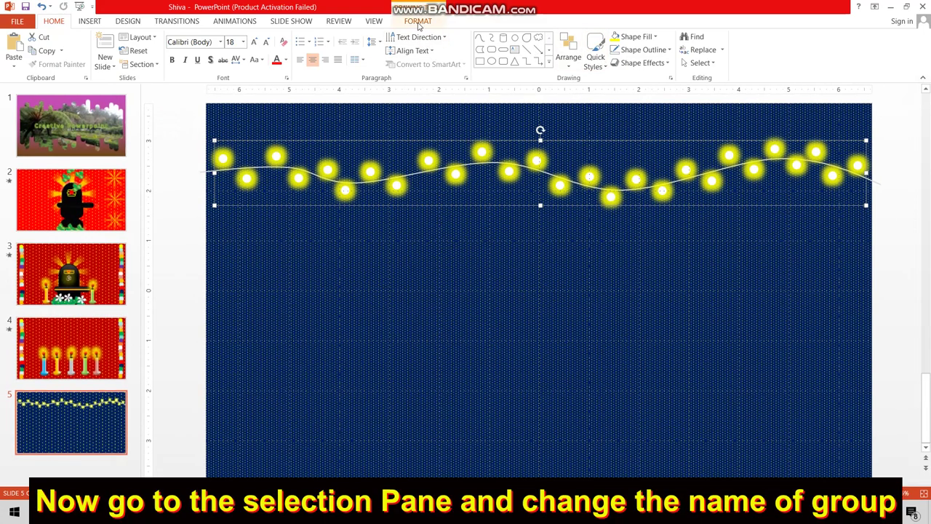
- In the Selection Pane, rename the white-dot group Group 552 to 'Circle'
click(418, 20)
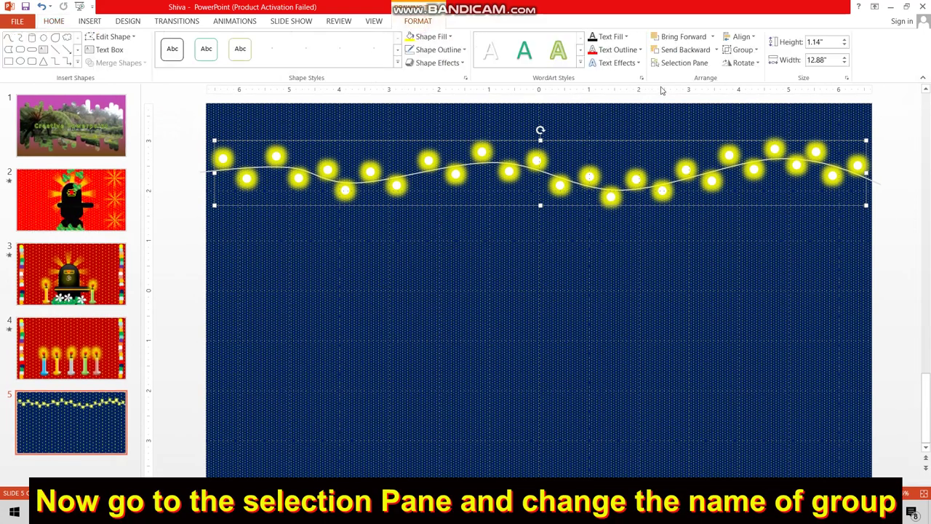
click(685, 63)
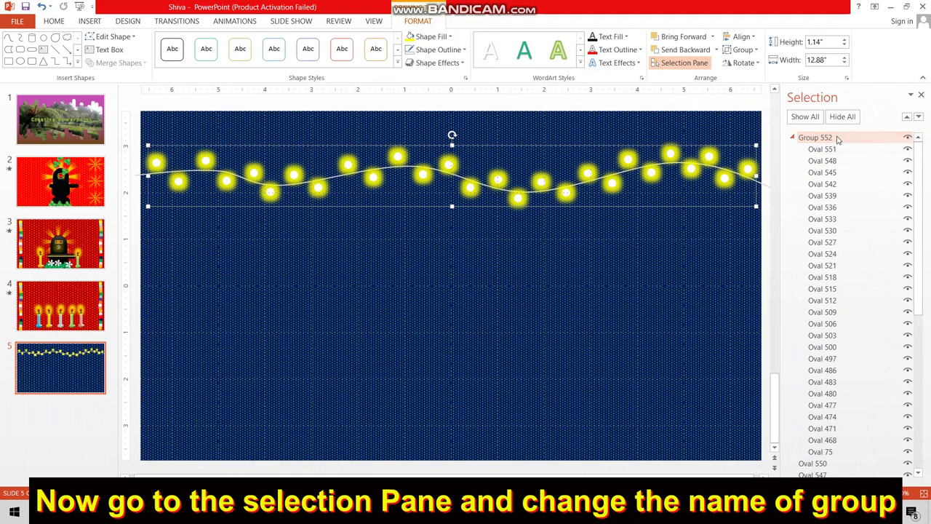
double_click(837, 138)
text(Circle)
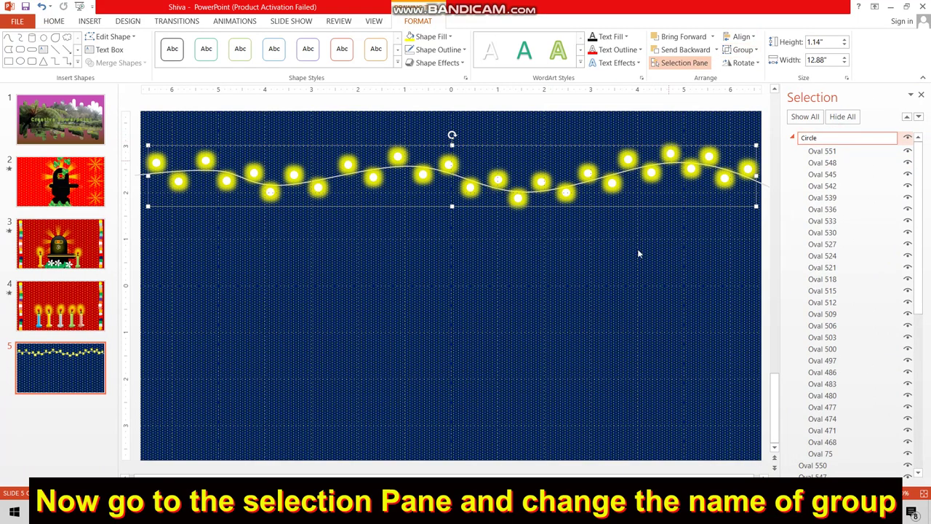
click(638, 290)
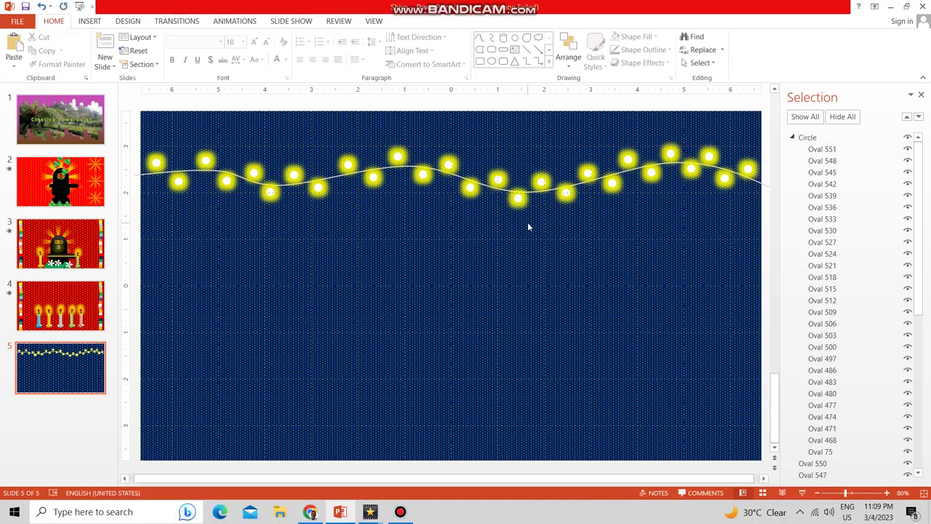
click(469, 186)
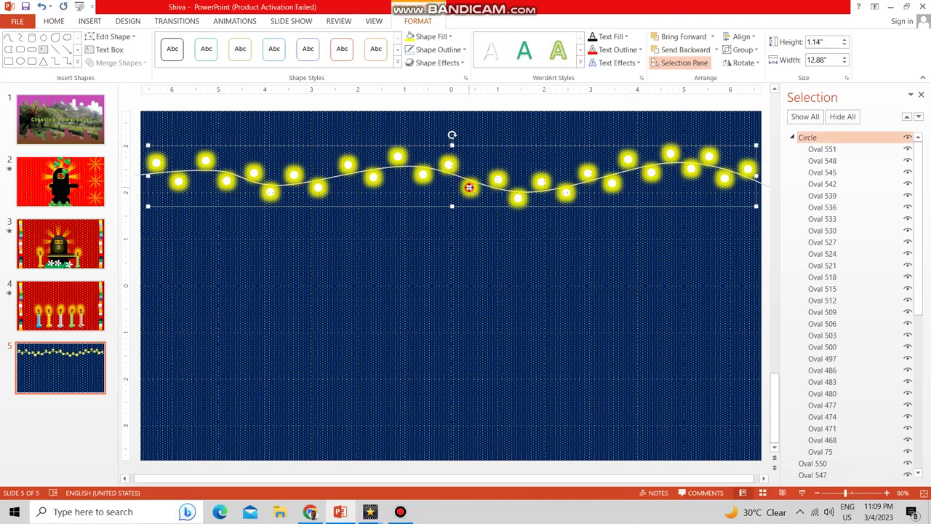
- Move the Circle dots aside, then select and group all the yellow glows
drag(470, 186, 472, 255)
click(373, 178)
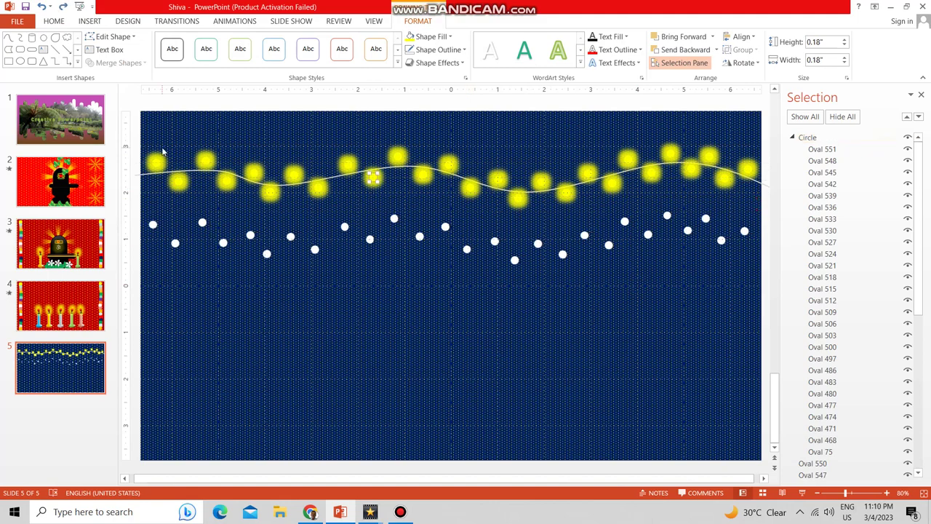
drag(145, 136, 759, 216)
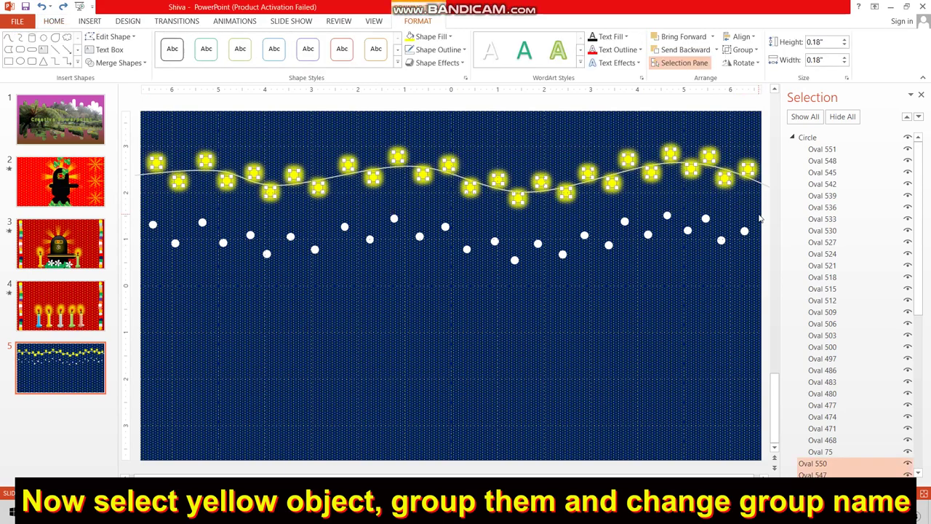
right_click(651, 175)
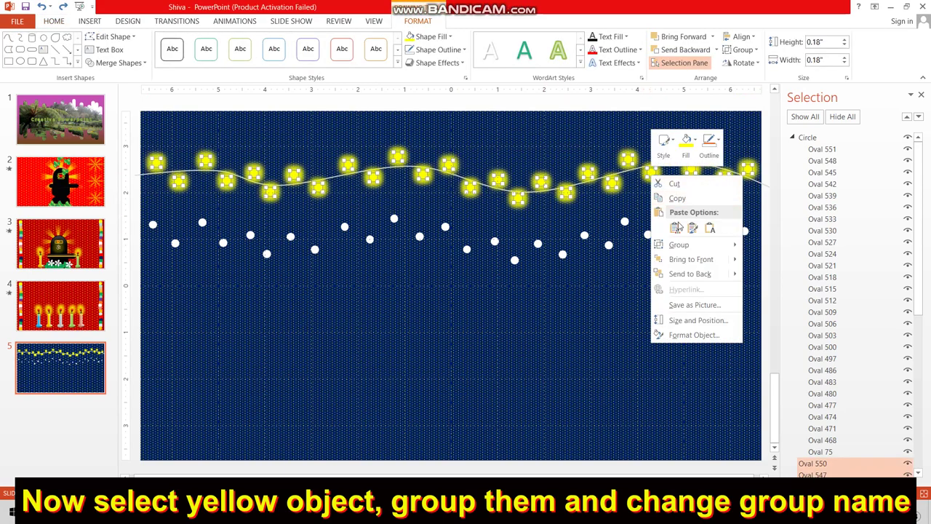
mouse_move(701, 247)
click(770, 246)
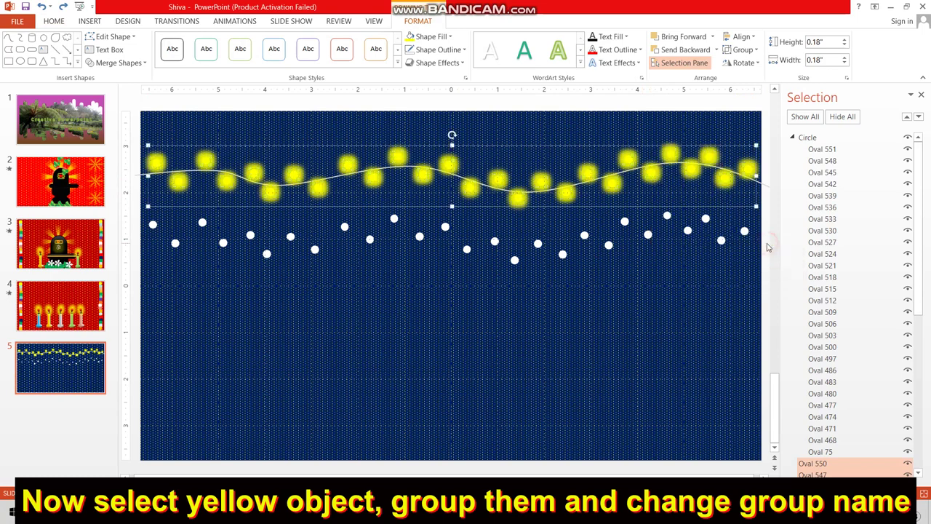
- Rename the new yellow-glow group to 'Glow' in the Selection Pane
click(908, 137)
click(908, 137)
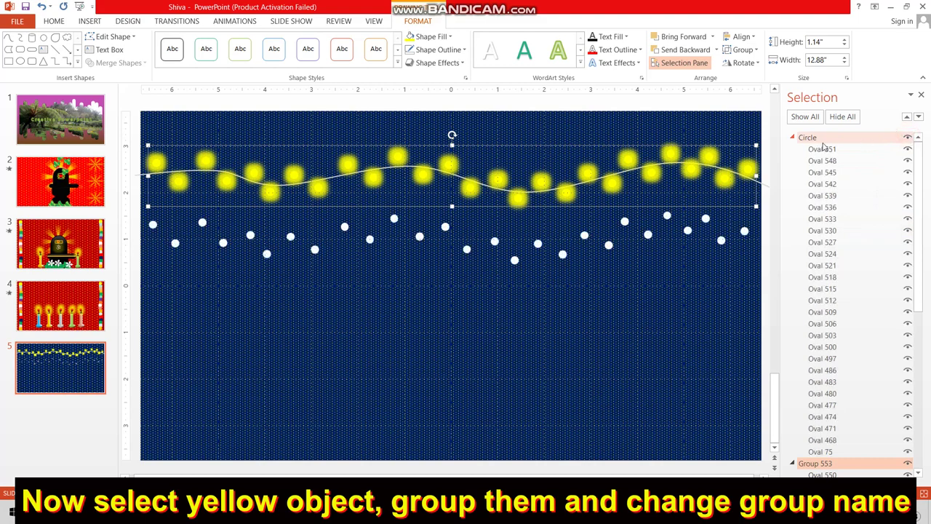
click(792, 138)
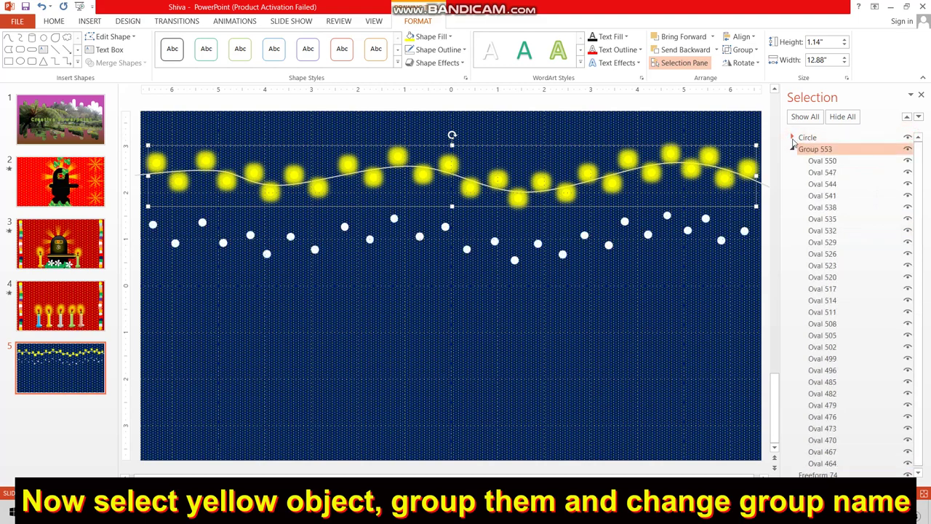
double_click(838, 149)
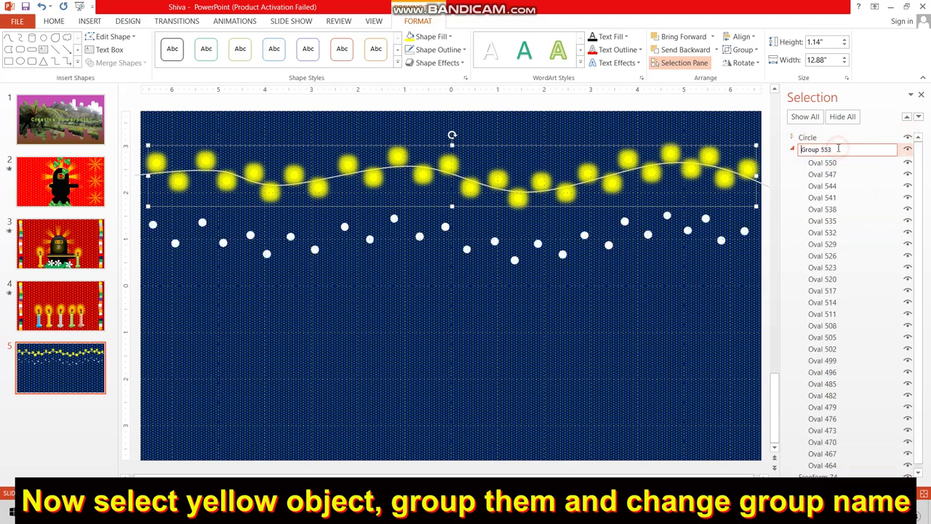
drag(837, 148, 803, 150)
text(r)
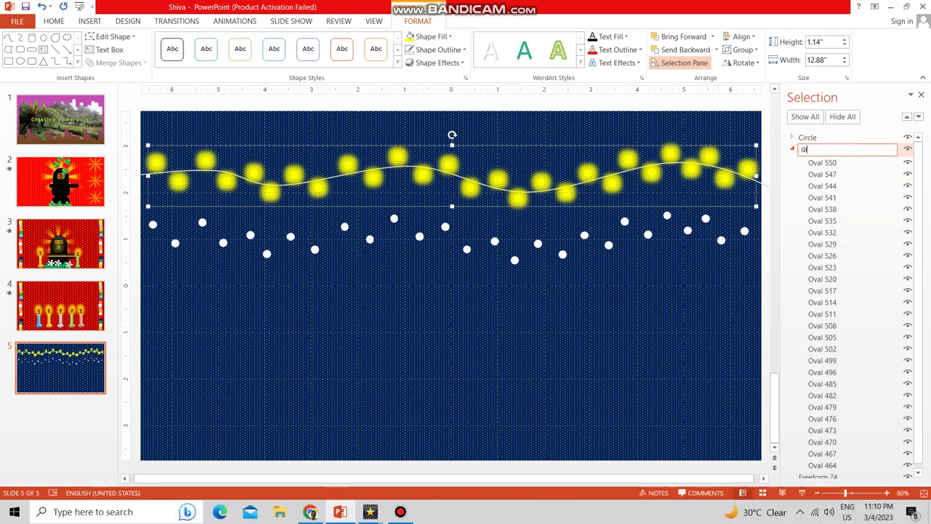
click(684, 330)
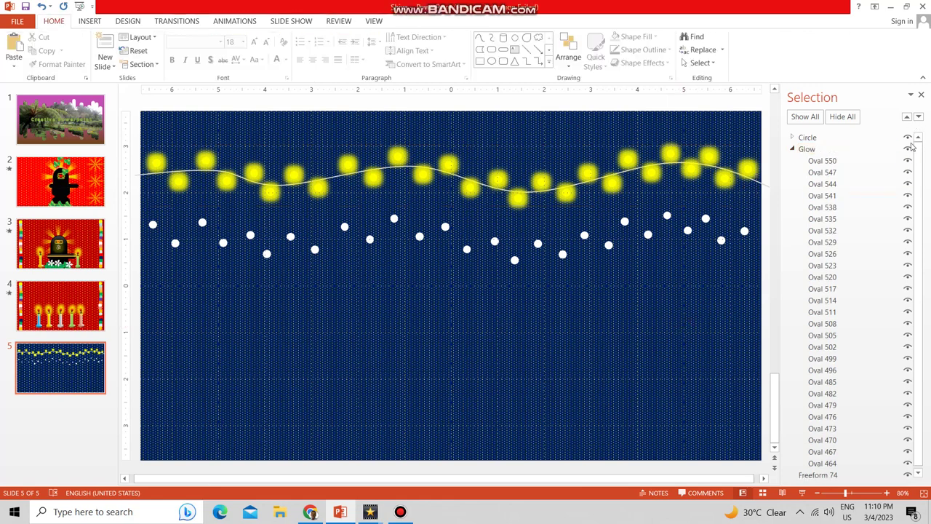
click(792, 149)
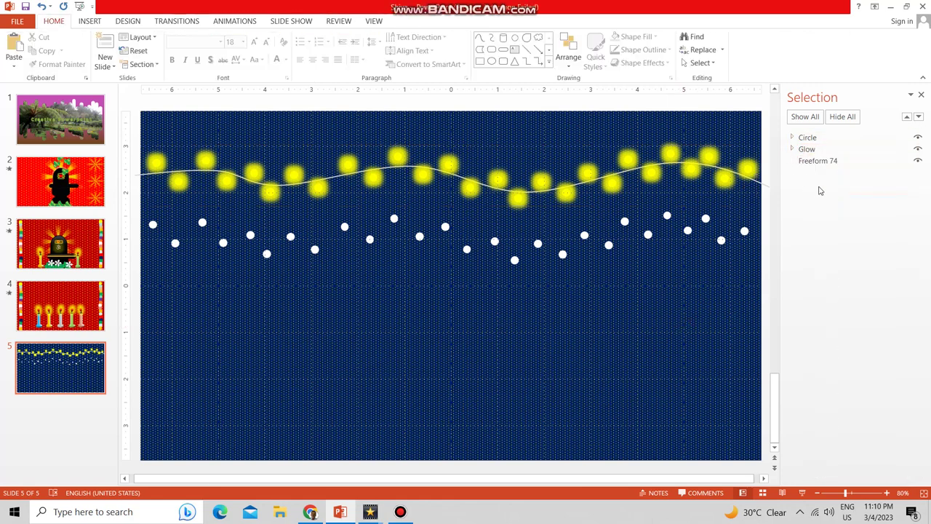
- Move the Circle dots back onto the glows and check both groups in the Selection Pane
click(494, 242)
drag(494, 242, 497, 180)
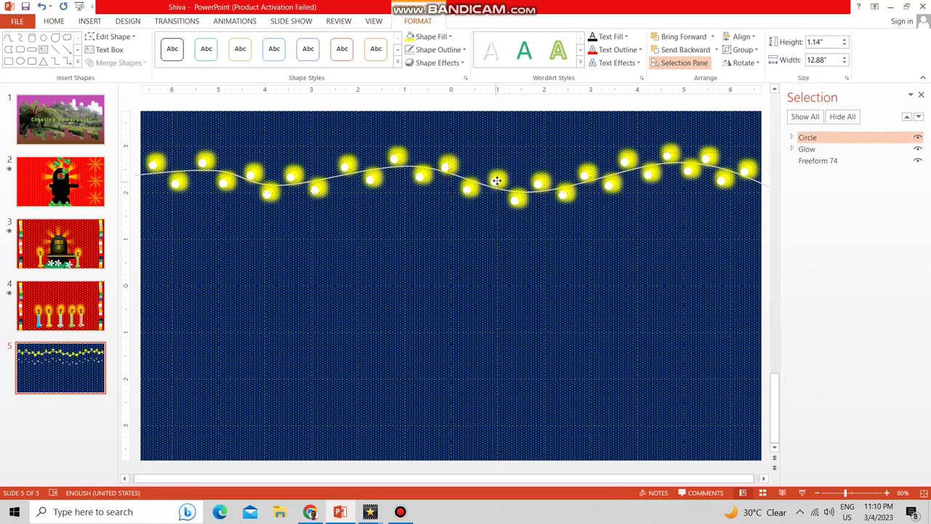
click(810, 138)
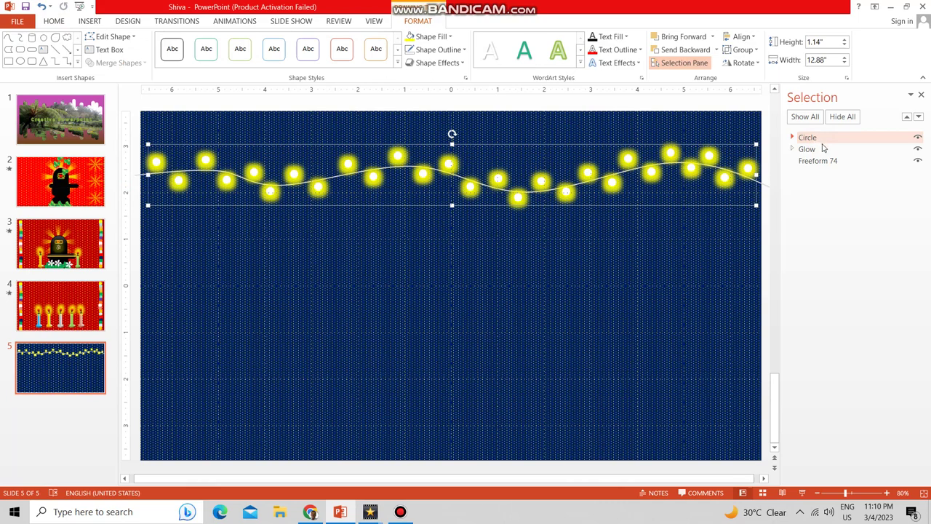
click(825, 150)
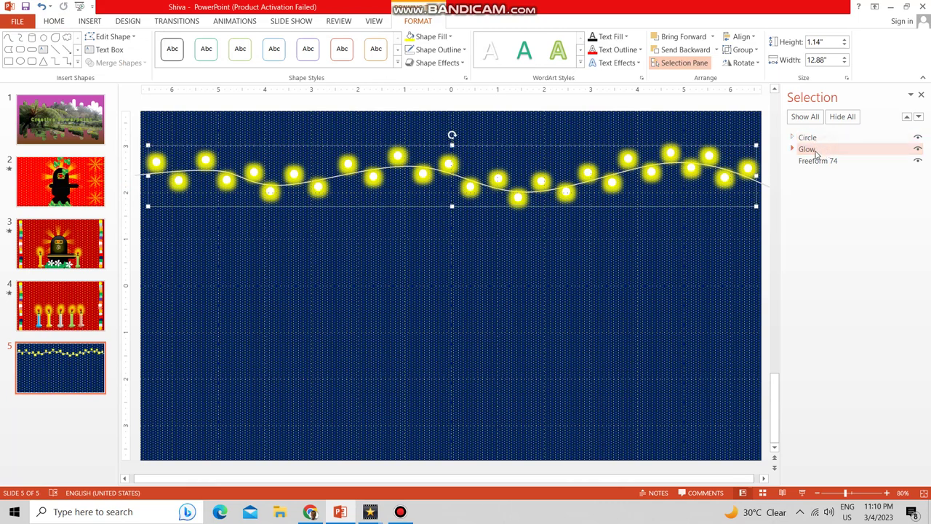
- Apply the Blink emphasis effect to the Glow group, then close the Selection Pane
click(242, 22)
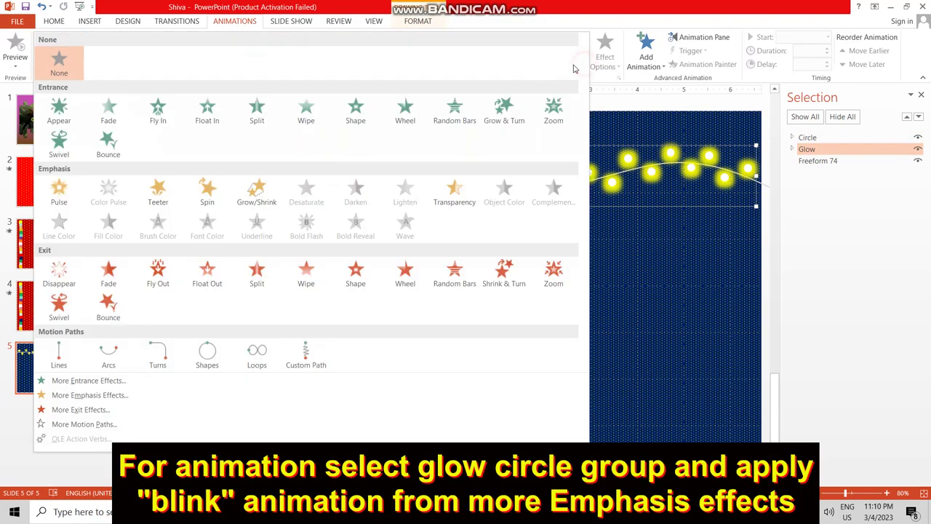
click(583, 62)
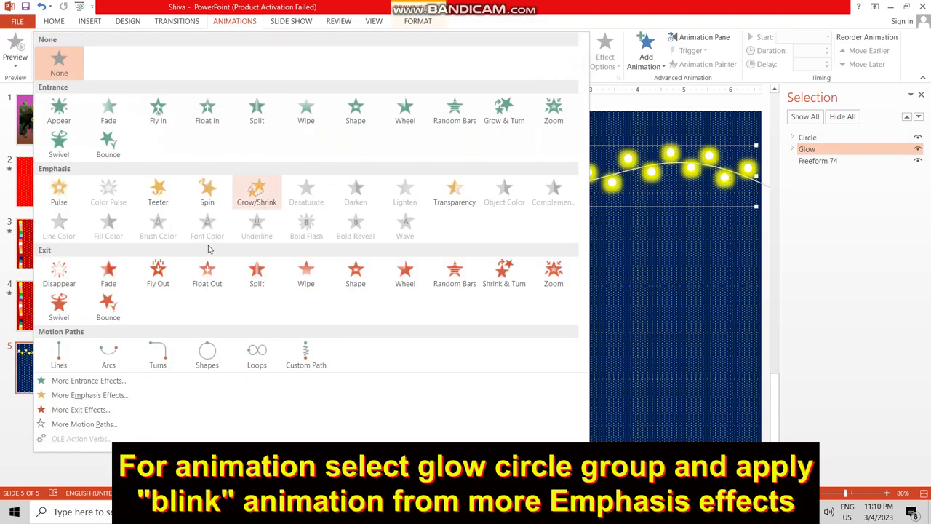
click(136, 395)
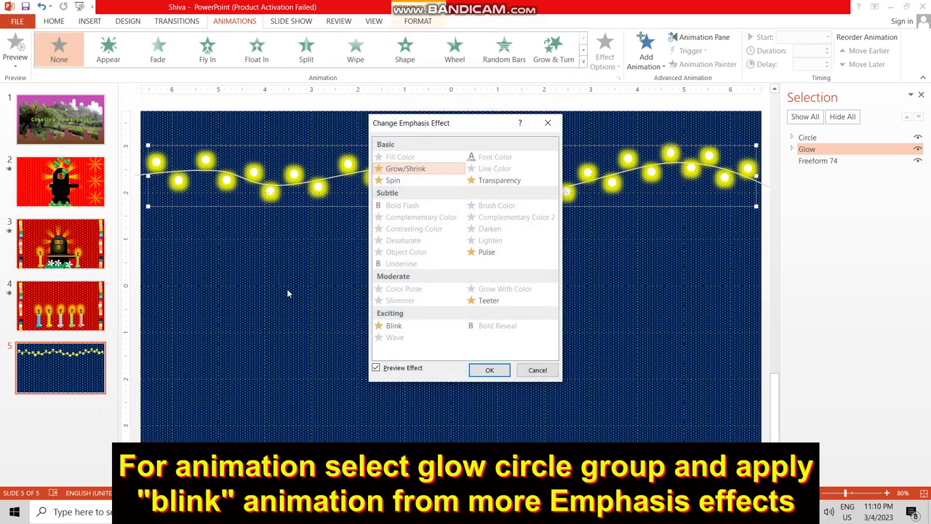
click(392, 325)
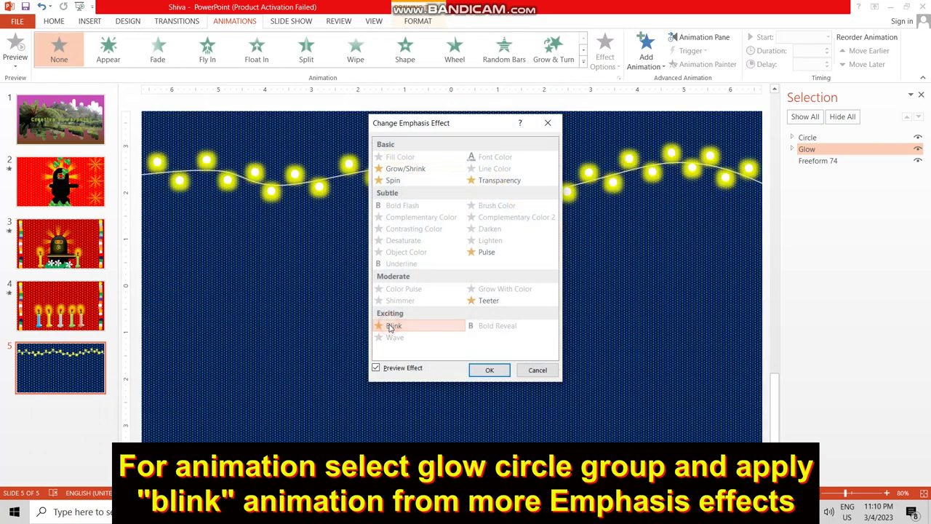
click(478, 371)
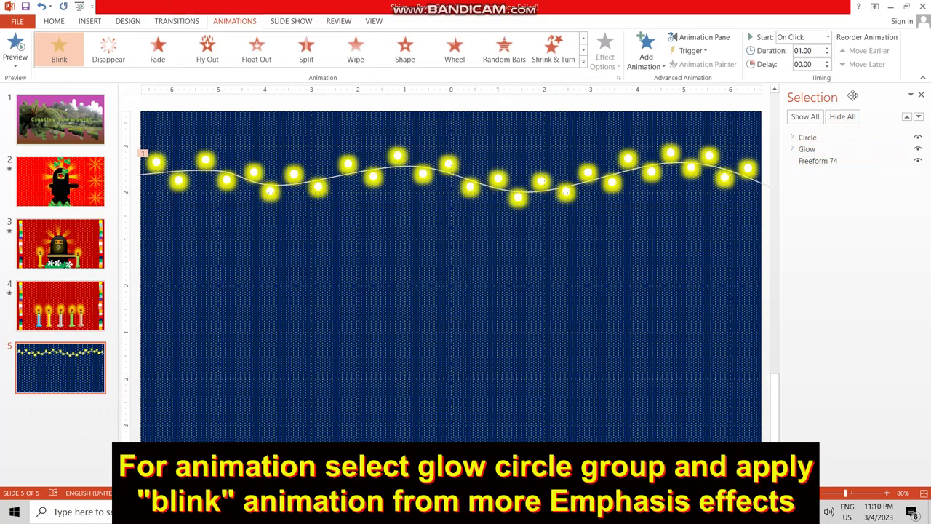
click(921, 95)
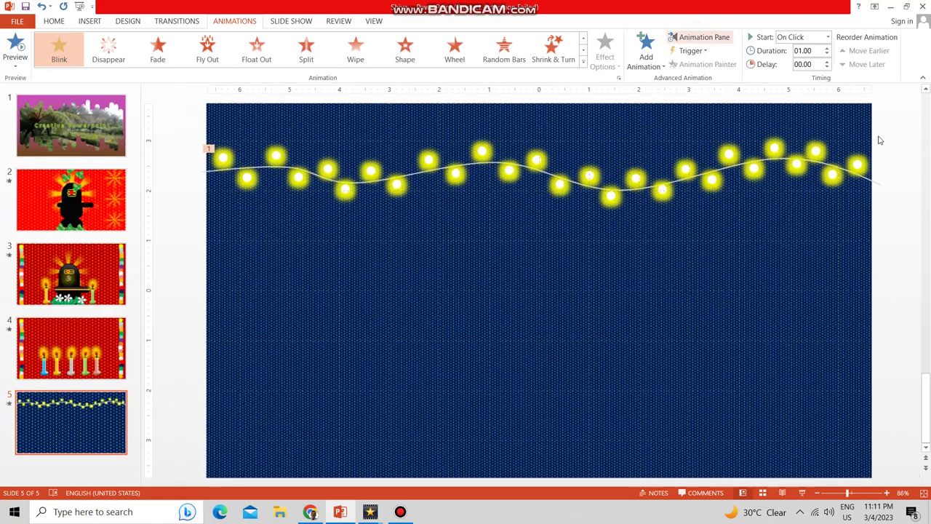
- Set the Glow Blink timing to start With Previous and repeat Until Next Click
click(700, 37)
click(915, 136)
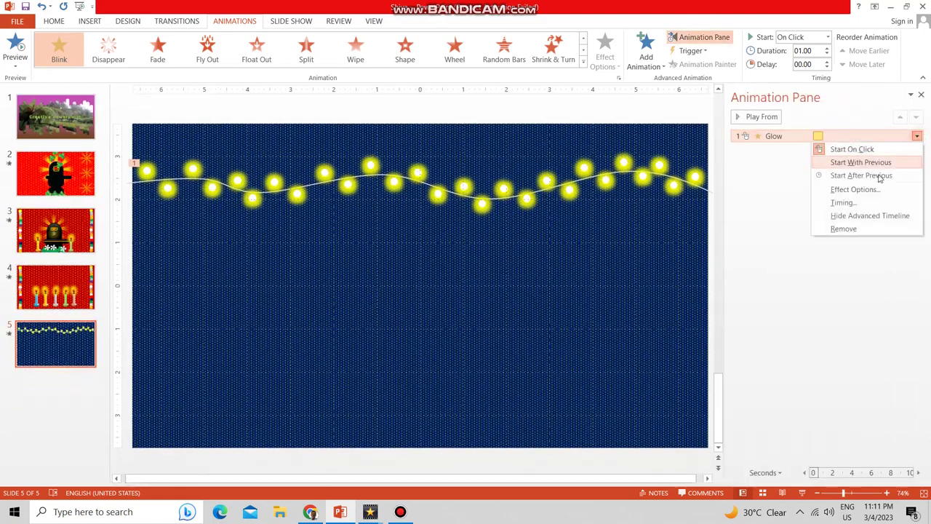
click(843, 203)
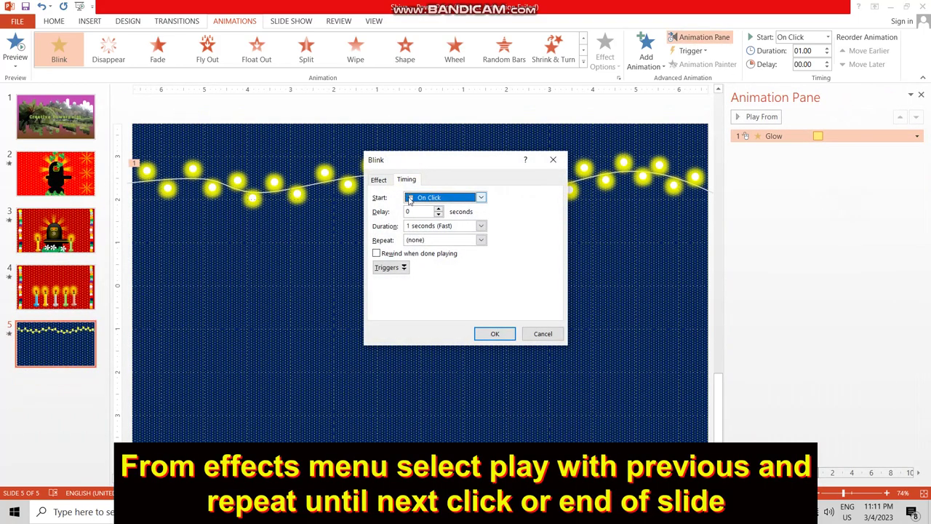
click(480, 240)
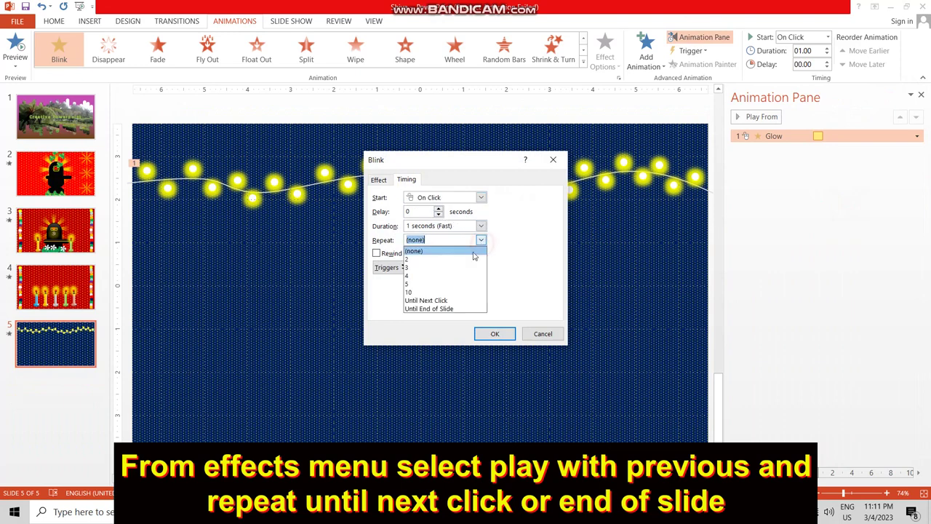
click(458, 302)
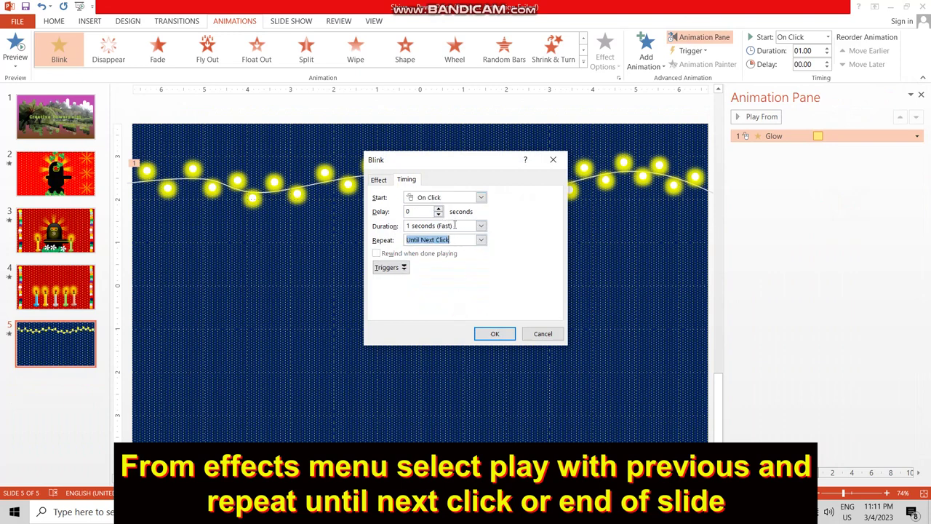
click(480, 197)
click(461, 217)
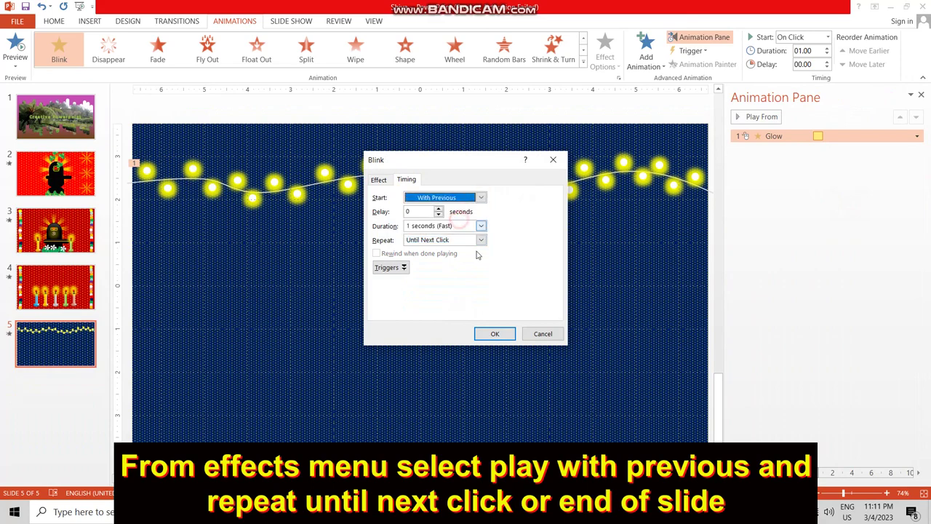
click(493, 333)
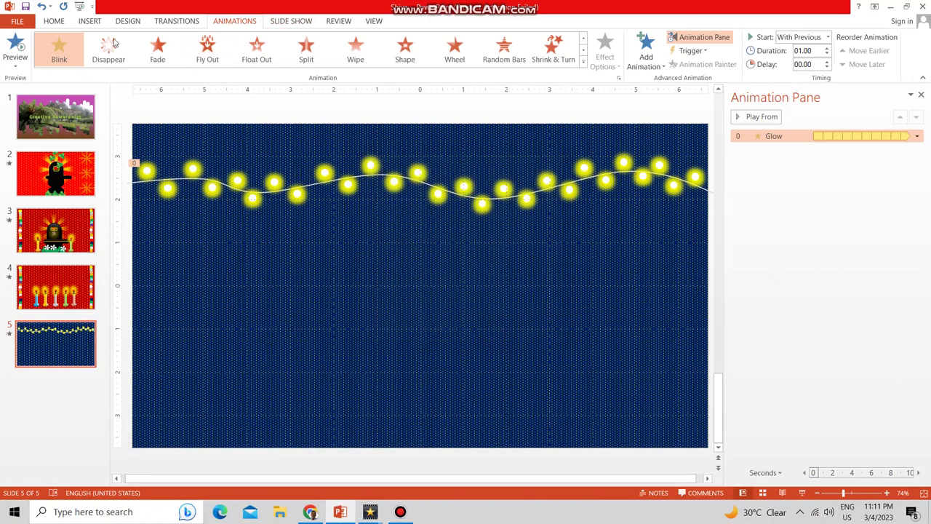
- Preview slide 5 as a slideshow from the current slide, then exit
click(276, 22)
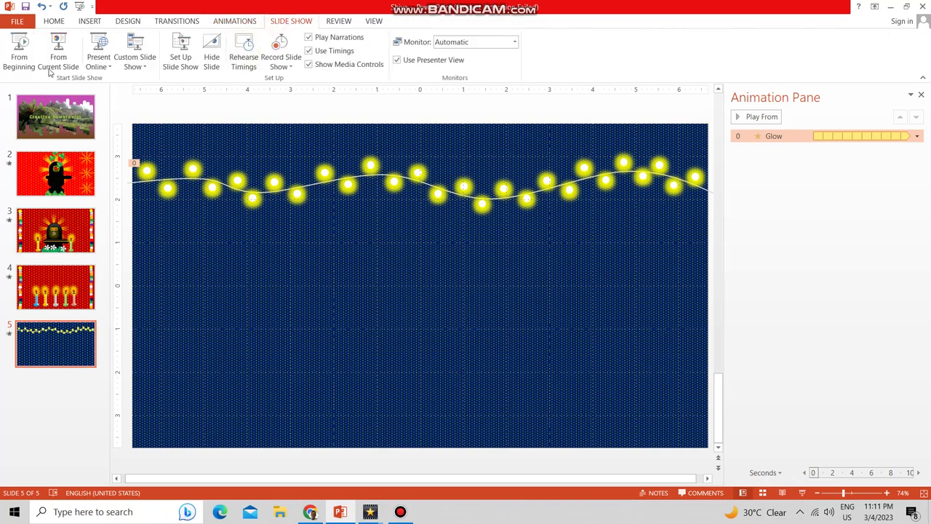
click(58, 52)
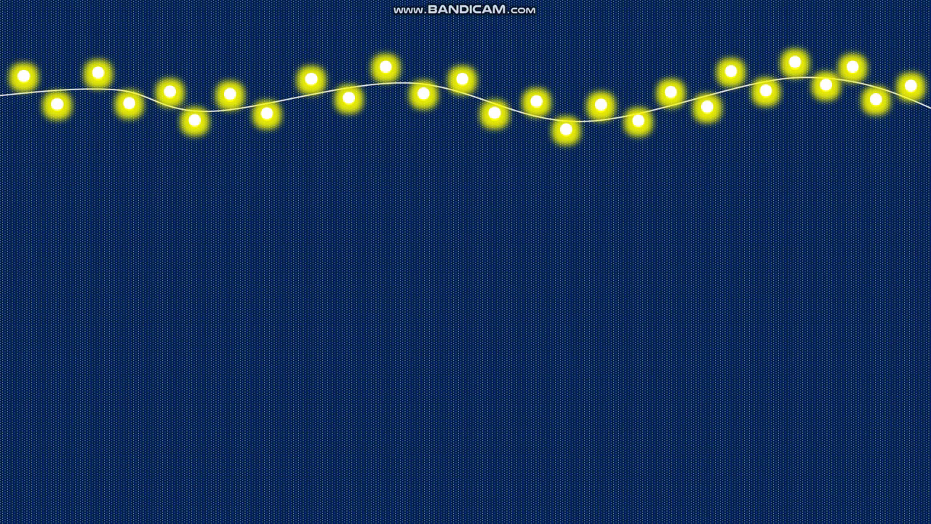
key(Escape)
- Change slide 5's background to a solid black fill
click(141, 22)
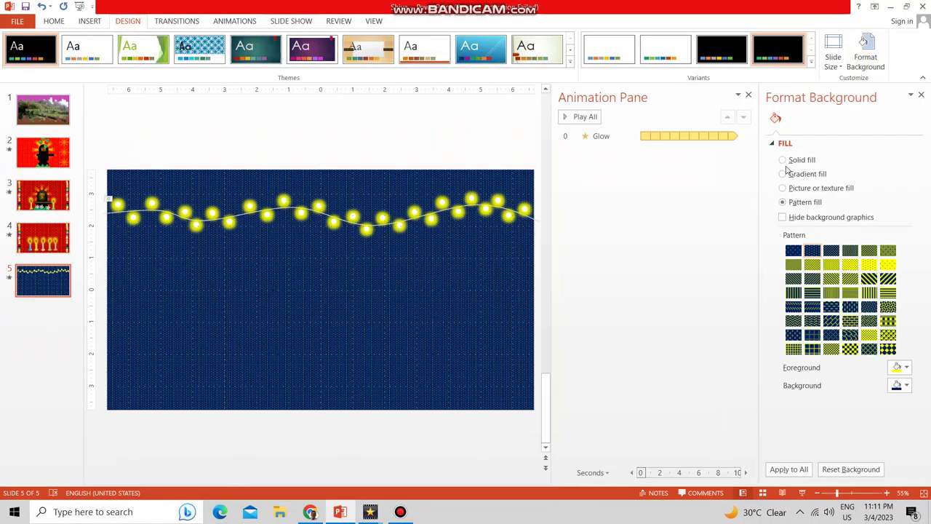
click(782, 160)
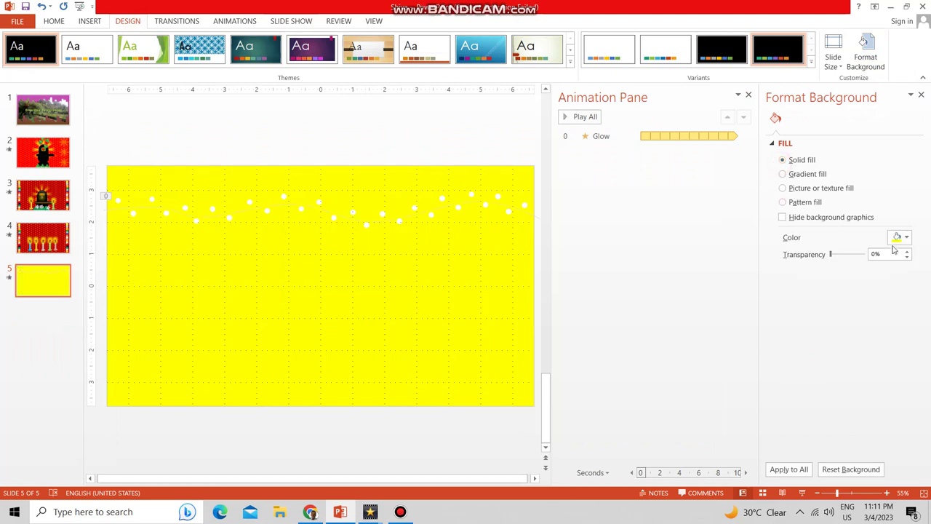
click(899, 237)
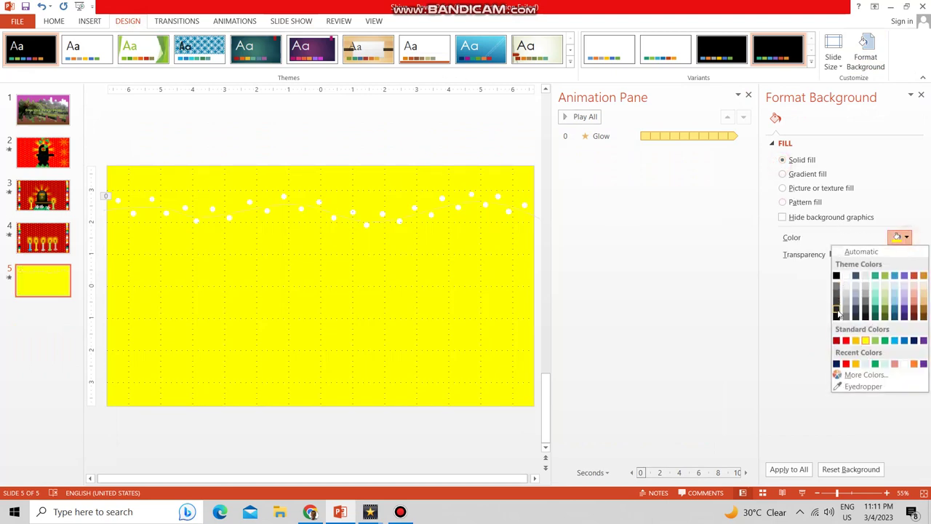
click(837, 318)
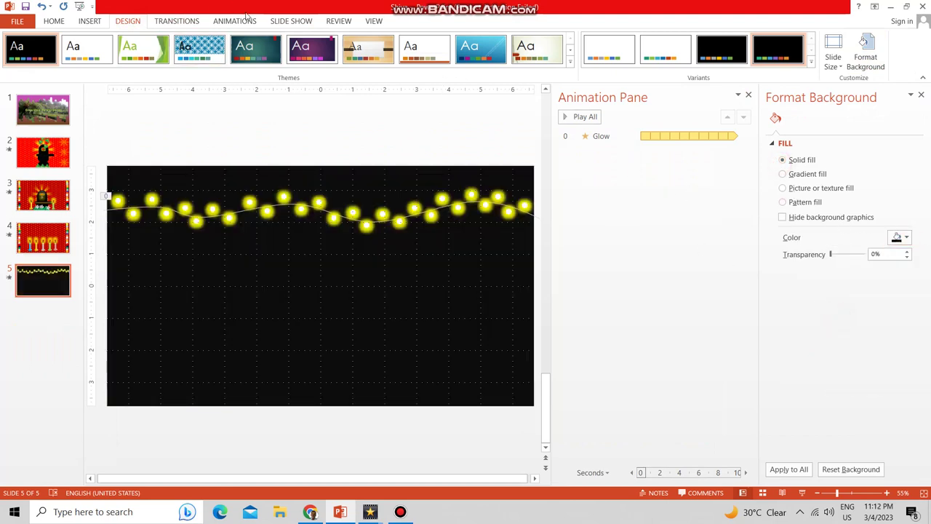
click(276, 22)
- Preview slide 5's slideshow again, then close the Format Background pane
click(61, 45)
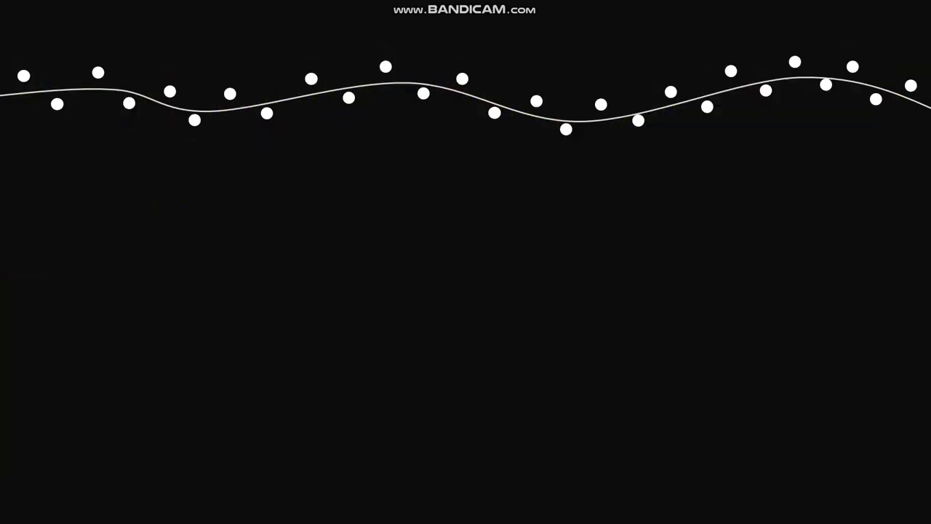
key(Escape)
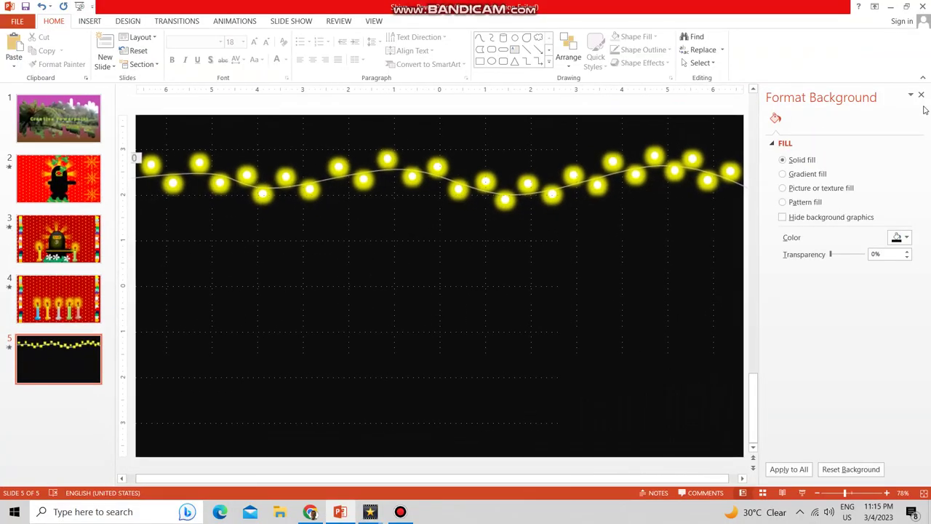
click(921, 94)
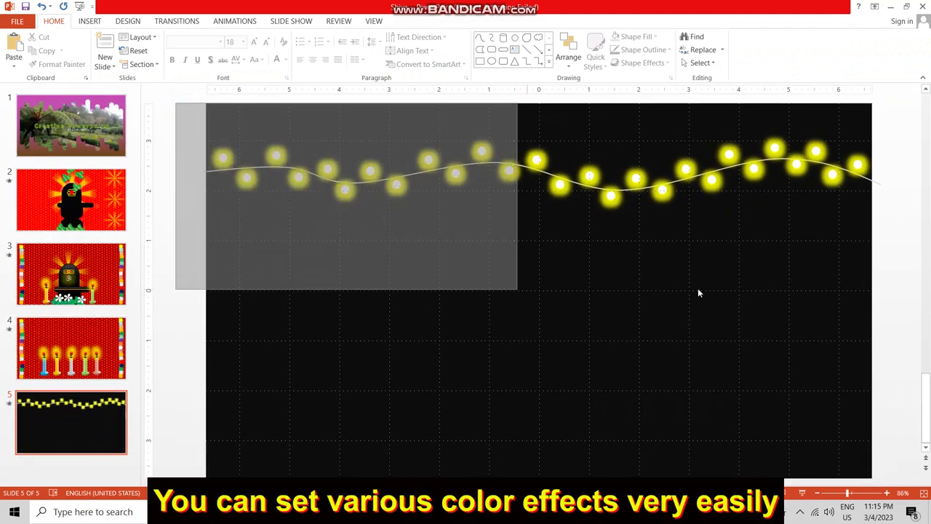
- Duplicate the light string with Ctrl+D, place the copy at the bottom, and raise the original to the top edge
drag(176, 106, 929, 268)
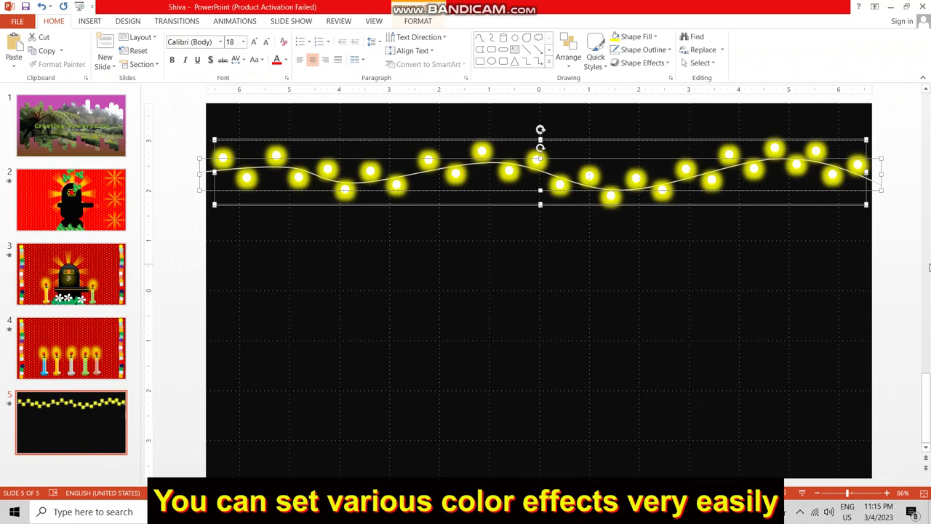
key(ctrl+d)
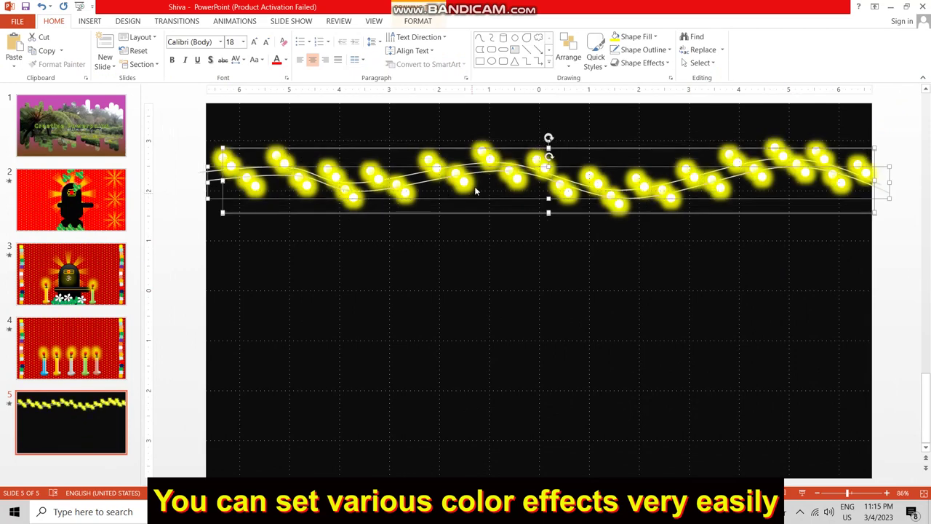
drag(518, 182, 509, 432)
click(379, 186)
drag(378, 182, 375, 148)
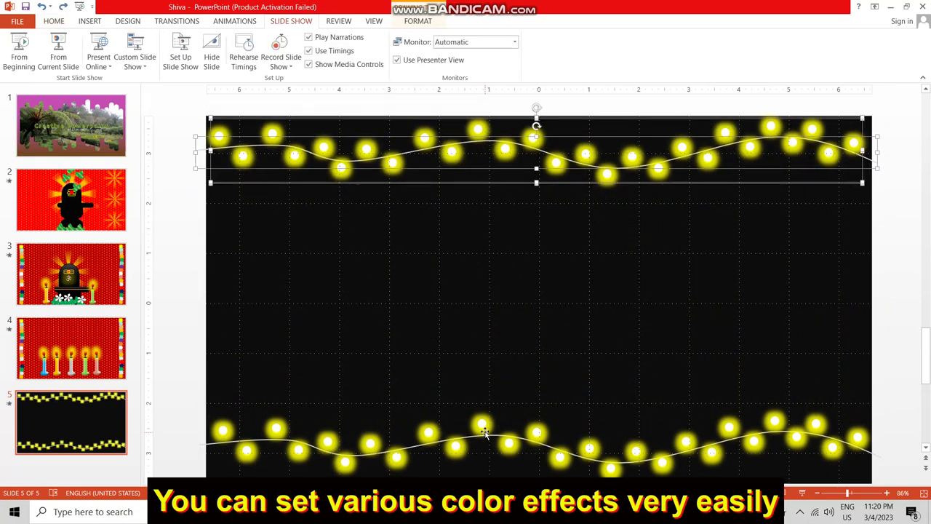
click(486, 432)
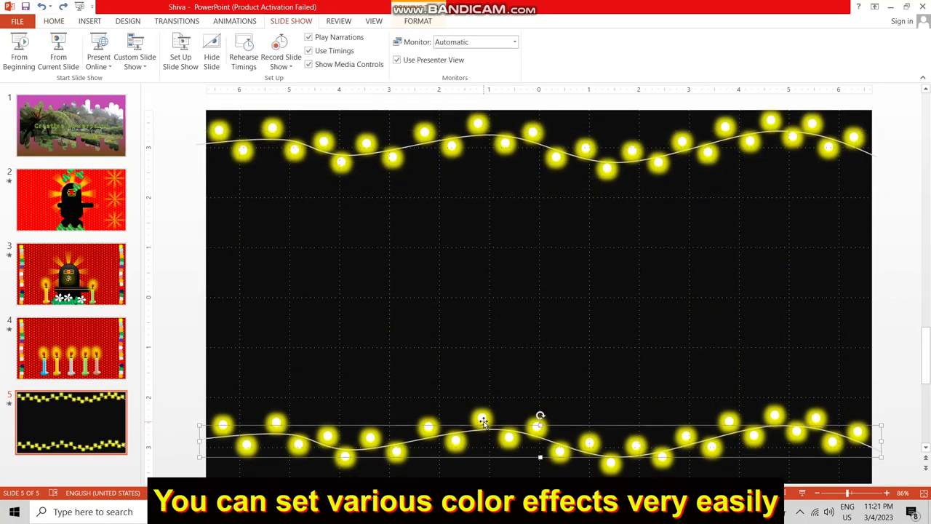
- Open Format Shape and the Selection Pane for the bottom light string
click(482, 422)
right_click(483, 422)
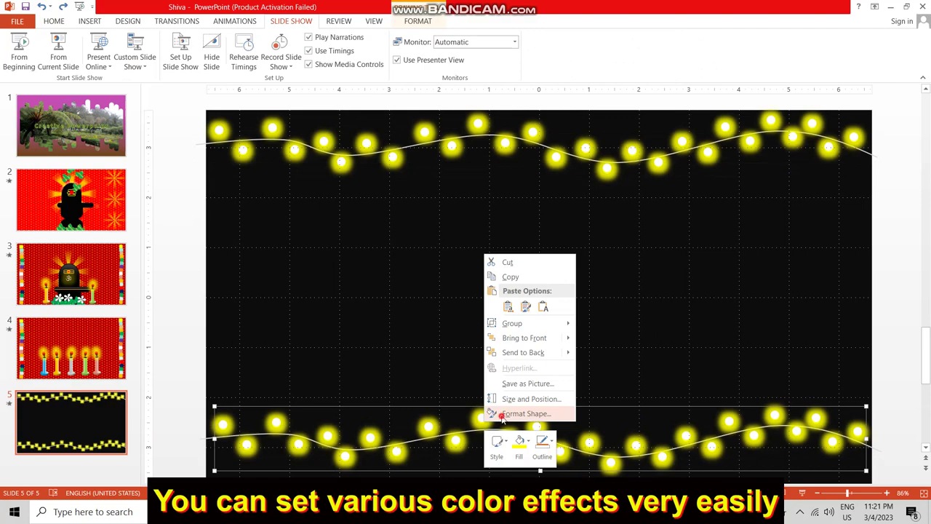
click(523, 414)
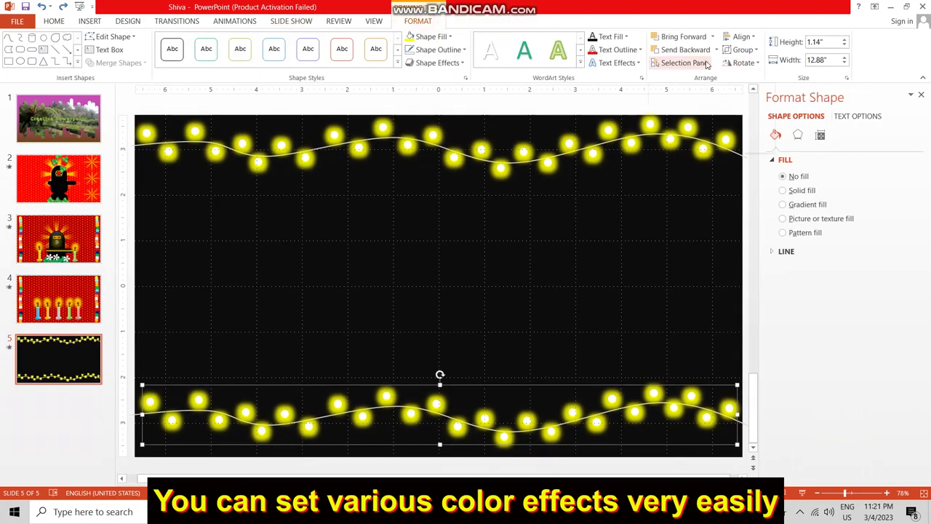
click(682, 63)
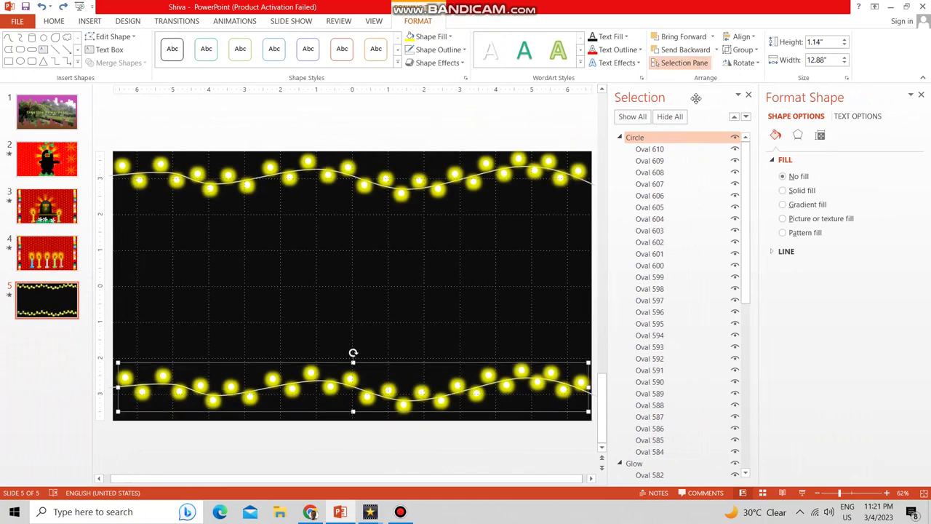
- Select Ovals 580, 575, 570, 565 and 560 and set their glow colour to red
click(621, 137)
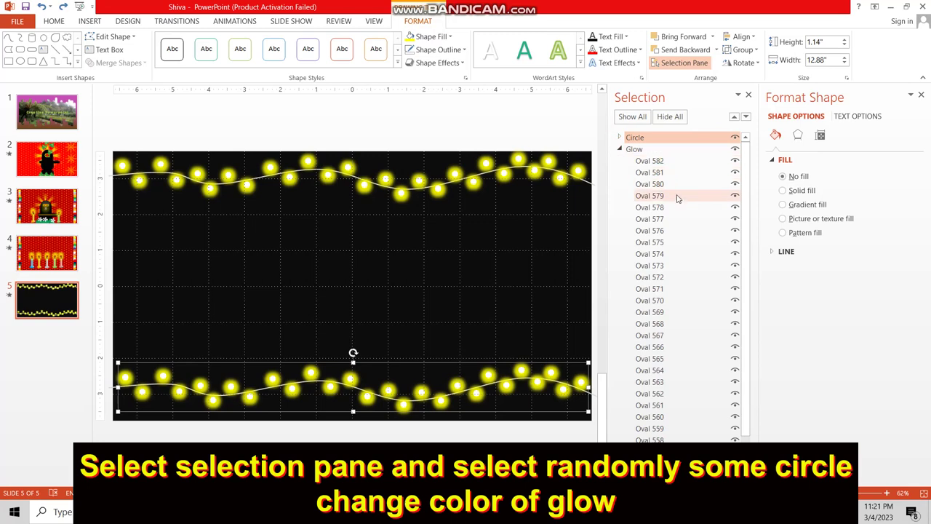
click(674, 184)
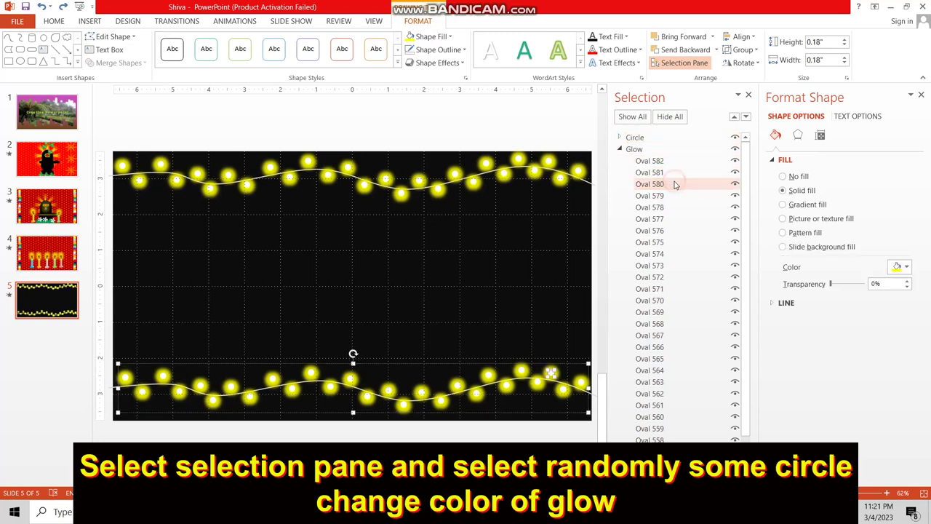
ctrl+click(671, 242)
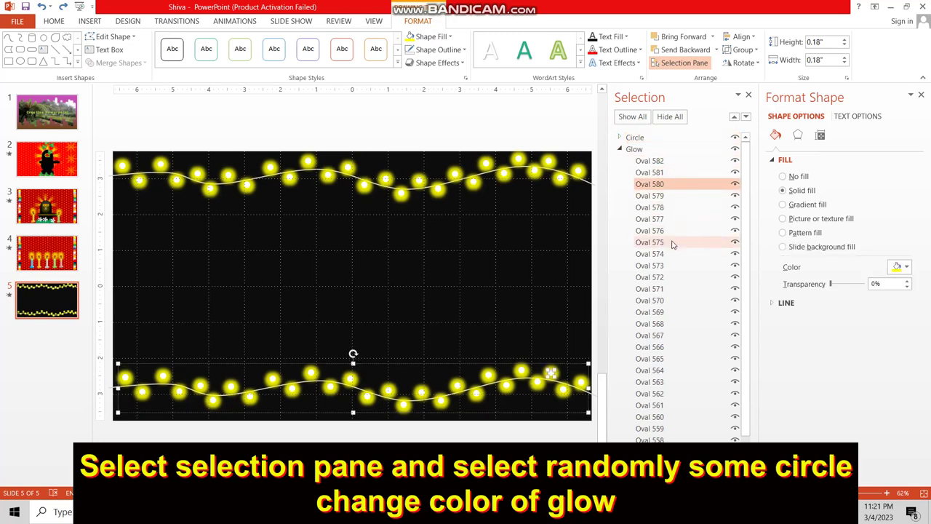
ctrl+click(673, 301)
ctrl+click(676, 359)
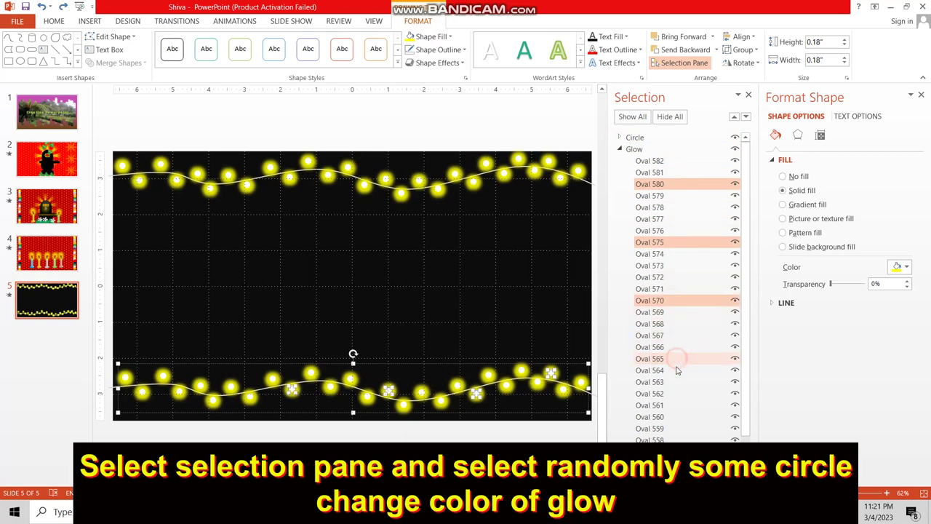
ctrl+click(674, 415)
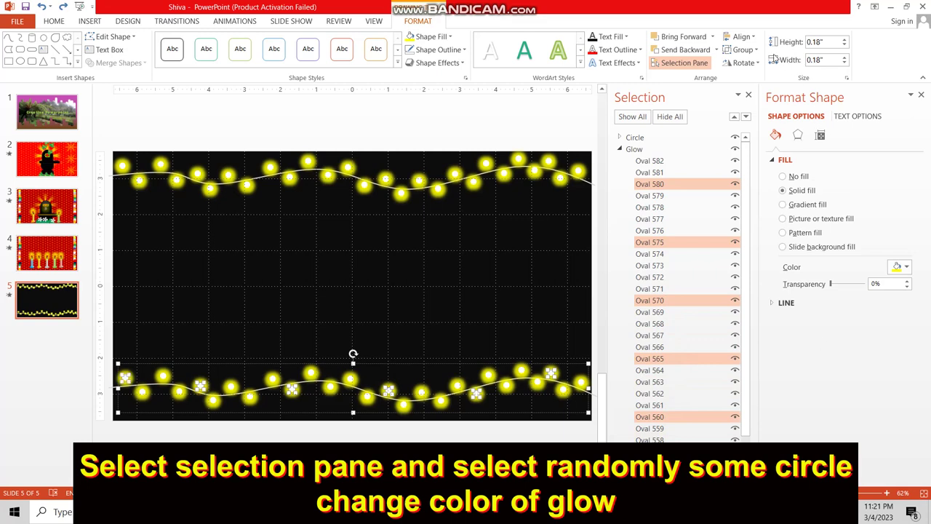
click(797, 134)
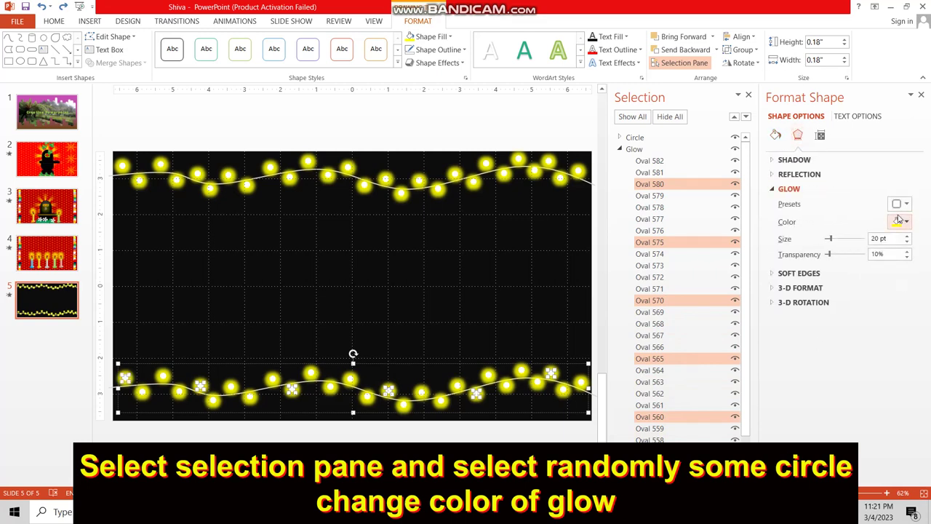
click(897, 222)
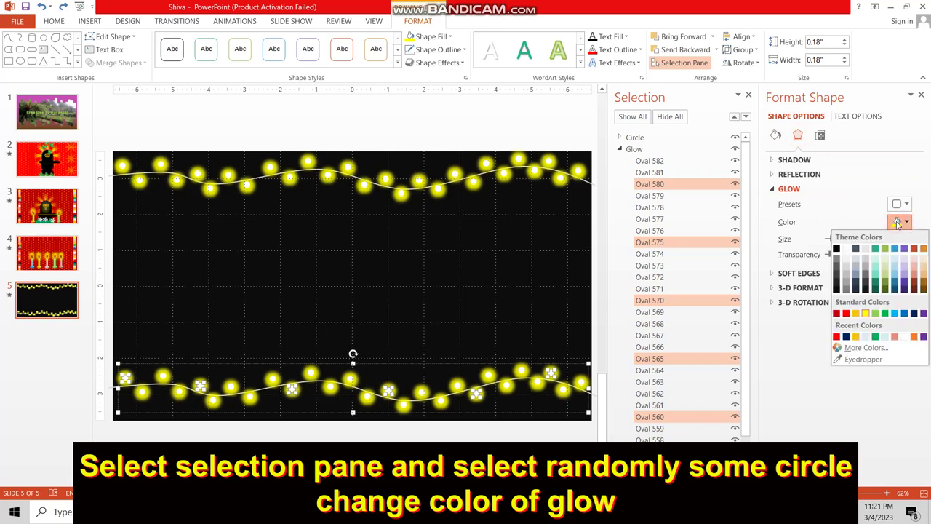
click(846, 313)
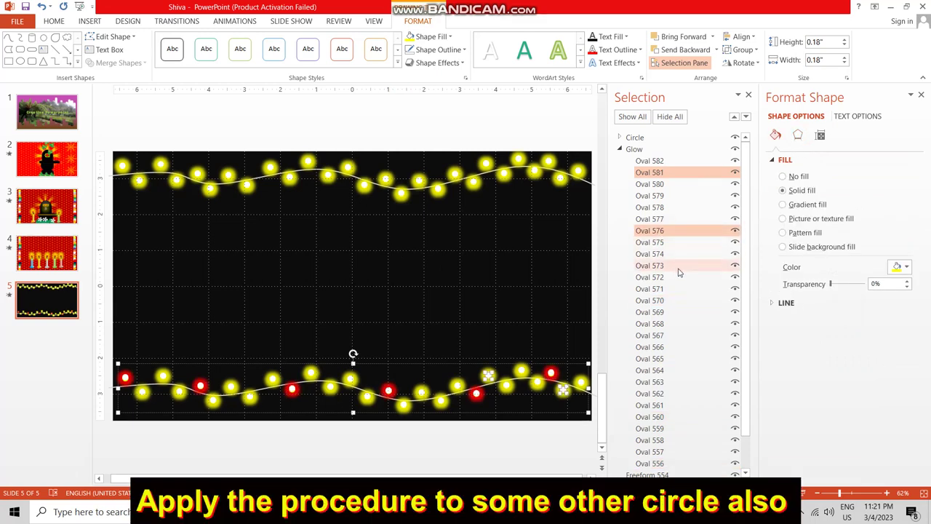
- Select four more bottom-string bulbs for new glow colours, then play slide 5 as a slideshow
ctrl+click(670, 291)
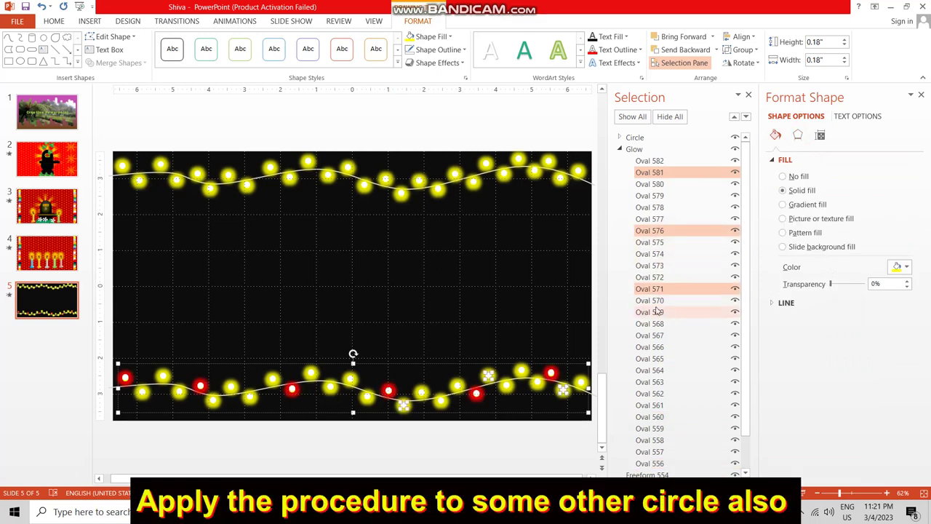
ctrl+click(669, 350)
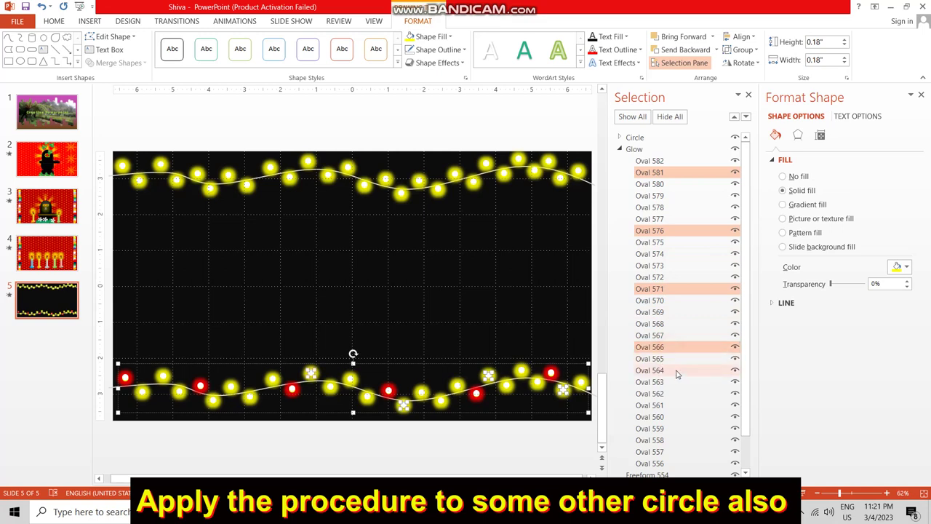
ctrl+click(672, 407)
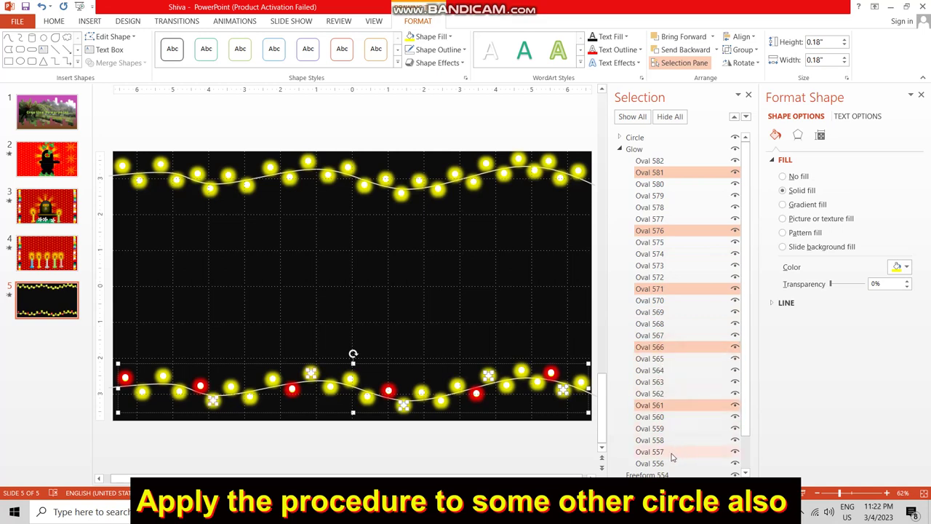
ctrl+click(672, 455)
click(797, 135)
click(906, 222)
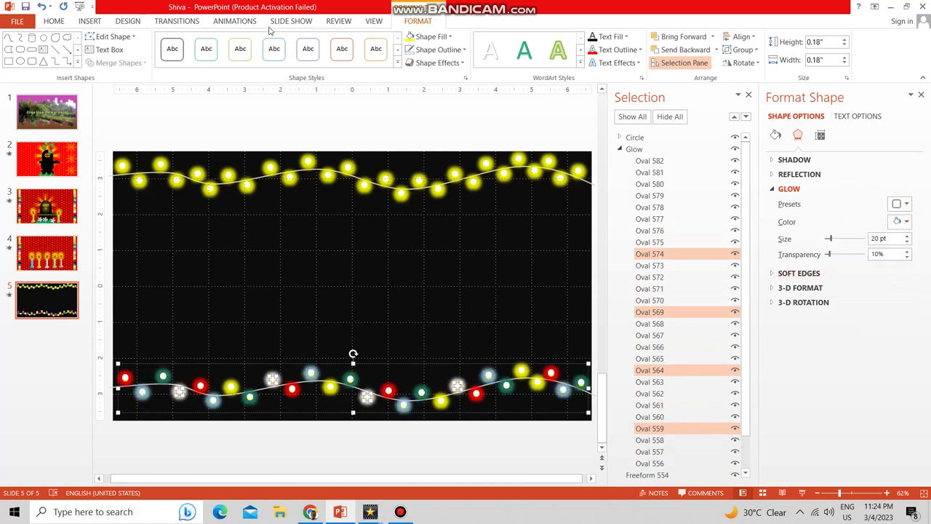
click(283, 21)
click(58, 56)
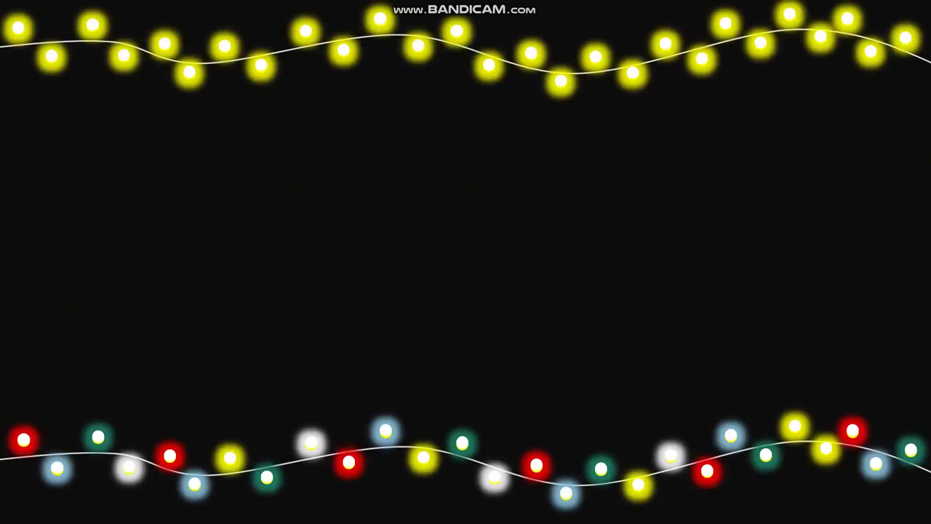
- Exit the slideshow and marquee-select all bulbs of the top light string
key(Escape)
drag(144, 160, 735, 234)
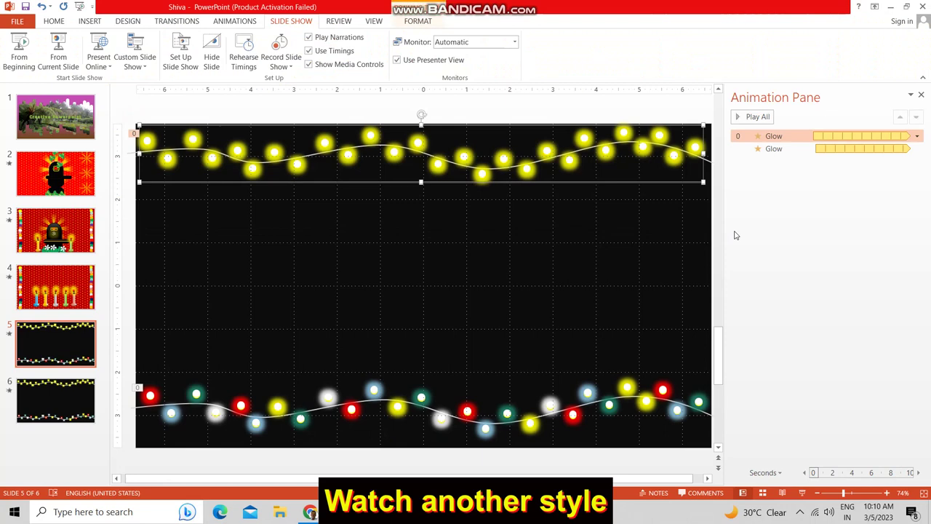
- Delete the selected top bulbs and the top wavy wire
key(Delete)
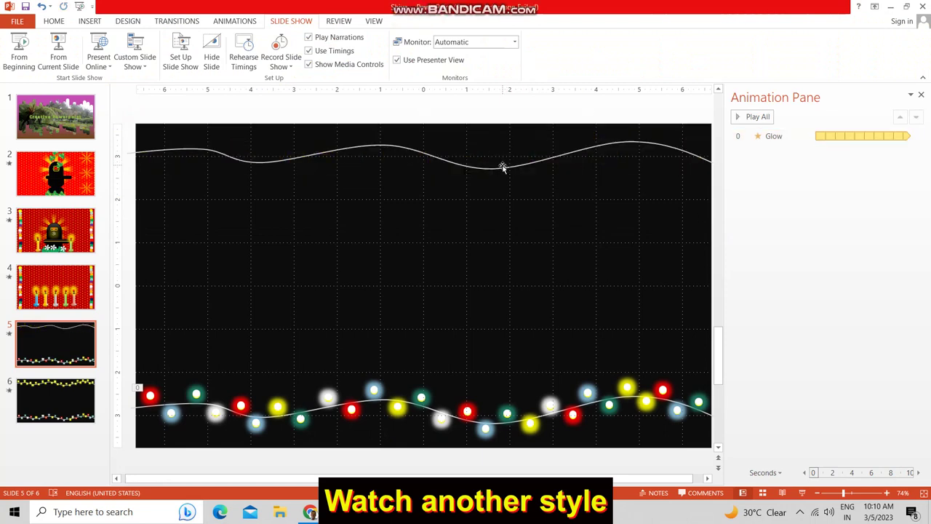
click(502, 169)
key(Delete)
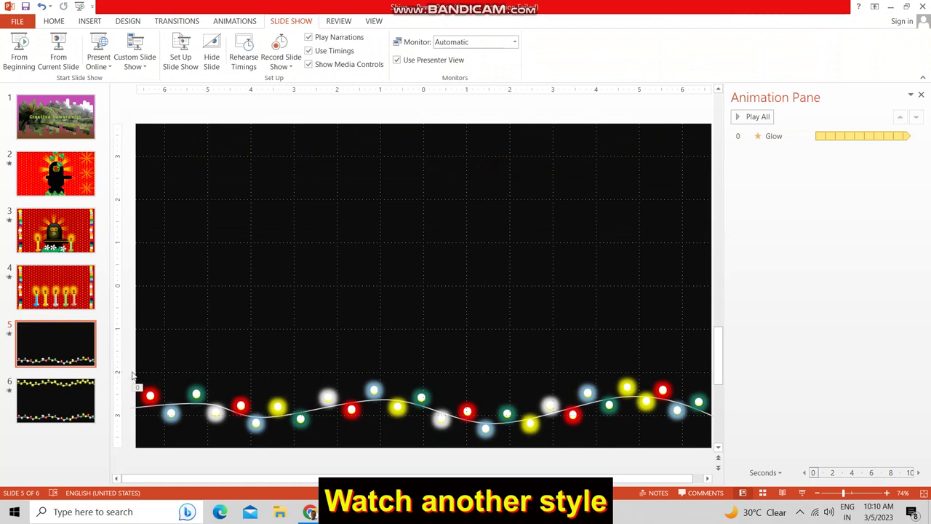
- Duplicate the multicoloured bottom string and move the copy to the slide's top edge
mouse_move(135, 371)
mouse_down()
mouse_move(723, 458)
mouse_move(687, 438)
mouse_up()
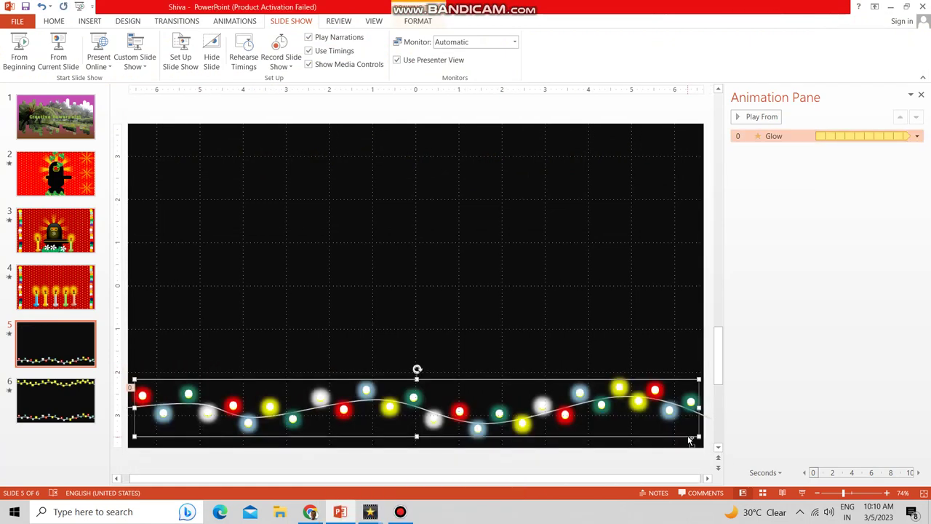
key(ctrl+d)
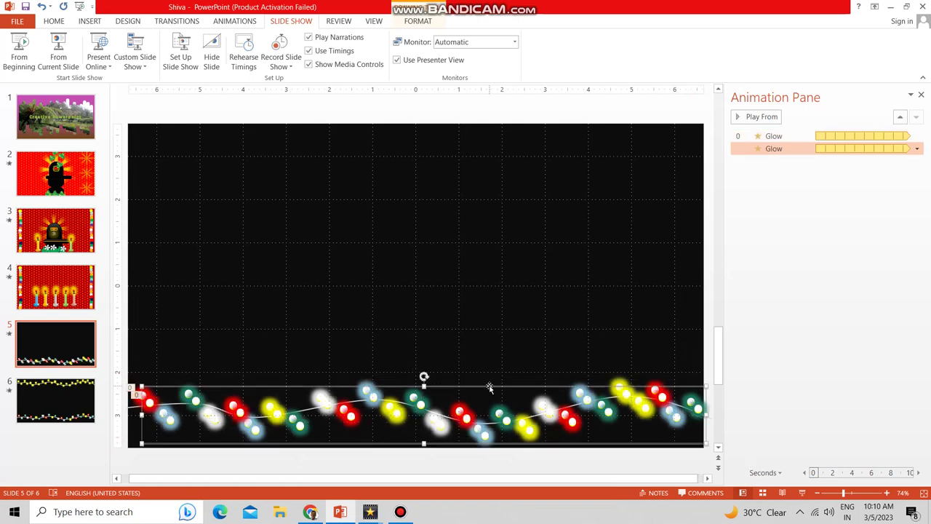
drag(489, 388, 485, 137)
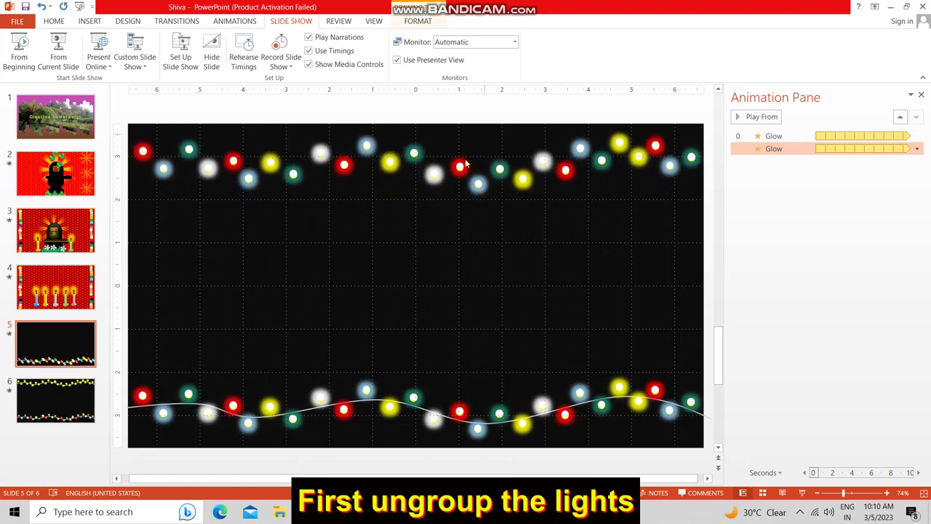
- Copy the bottom wavy wire up to the top string and align it with the bulbs
click(465, 164)
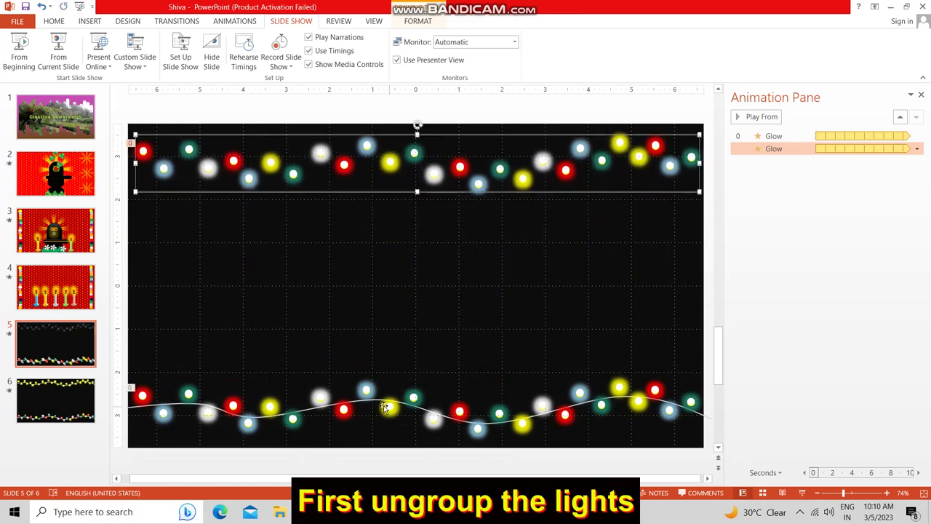
click(307, 410)
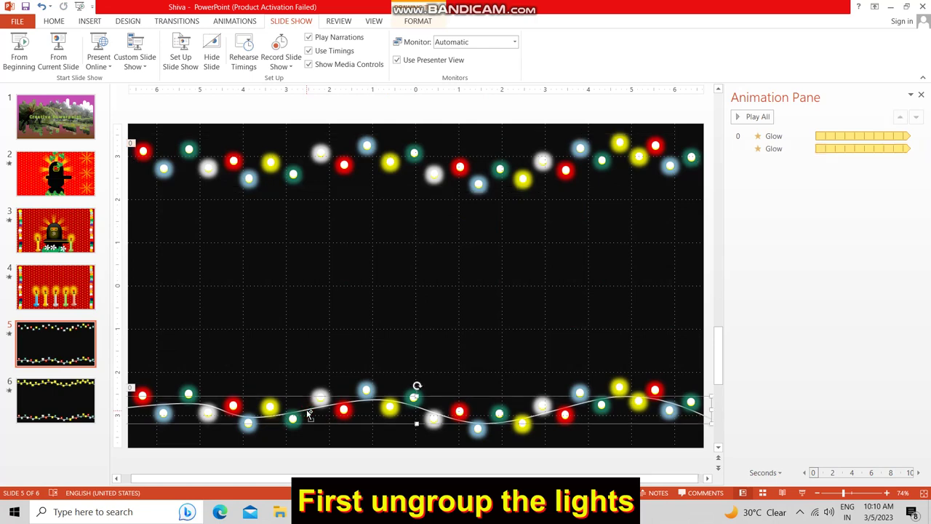
click(308, 412)
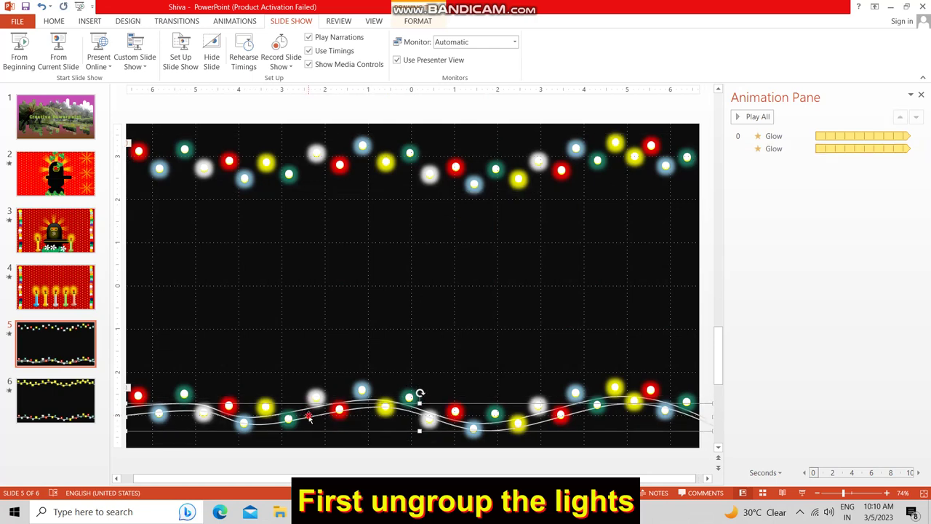
drag(308, 416, 313, 156)
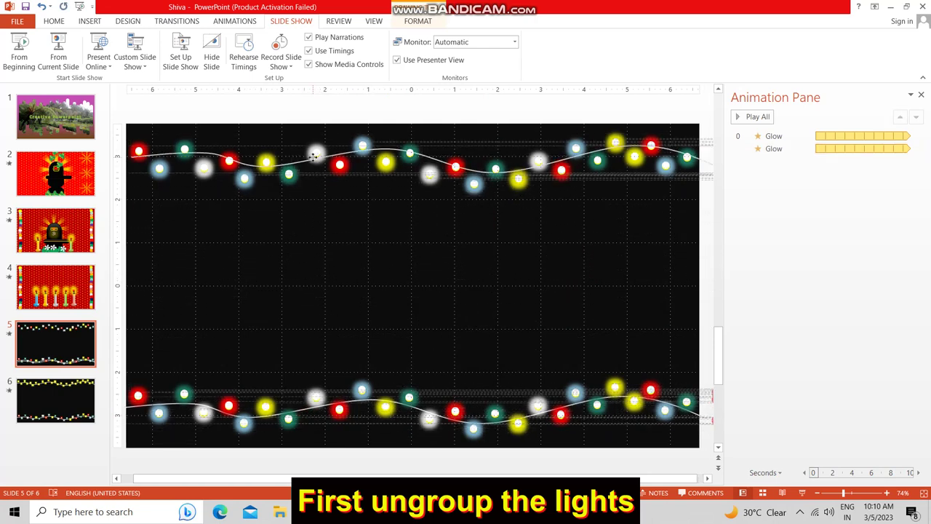
drag(313, 157, 296, 160)
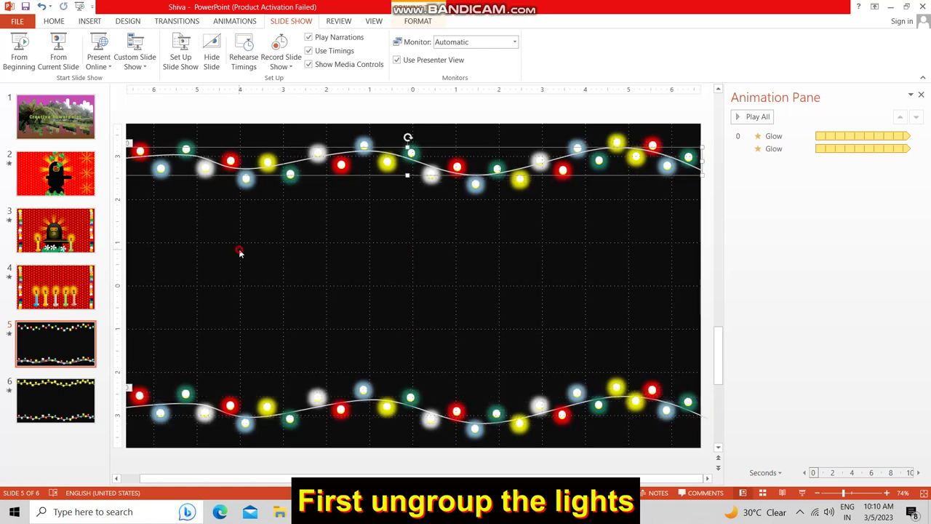
- Ungroup the top light string into separate bulbs
click(134, 262)
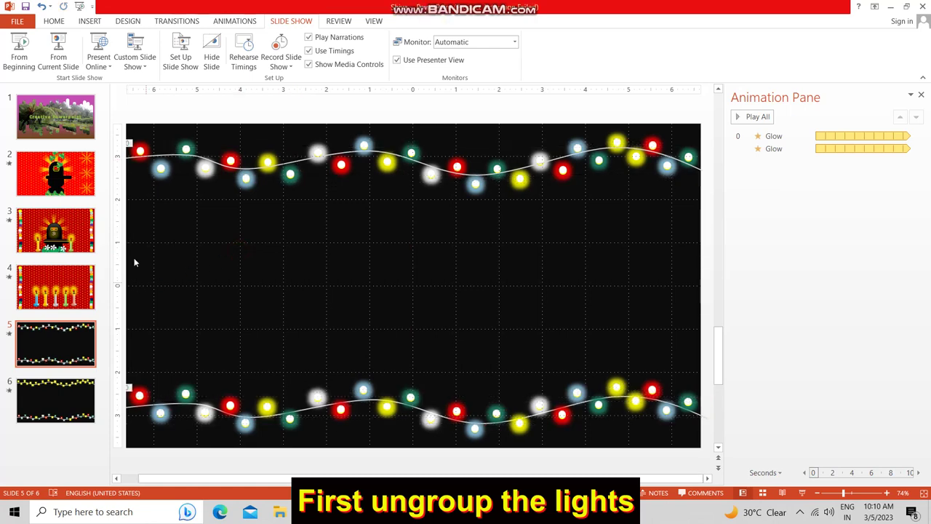
click(141, 149)
right_click(141, 149)
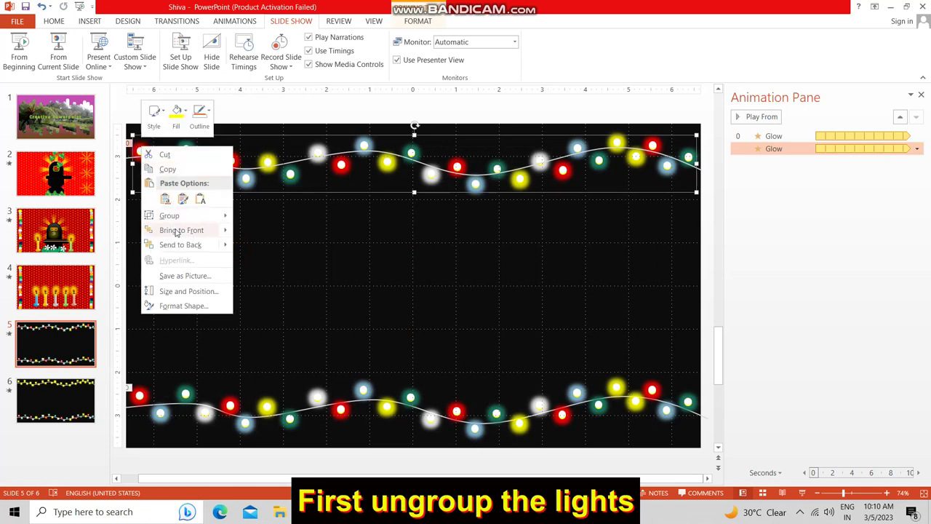
mouse_move(181, 220)
click(261, 247)
- Group the top string's bulbs cluster by cluster with Ctrl+G, from the first six to the right-end bulbs
click(290, 305)
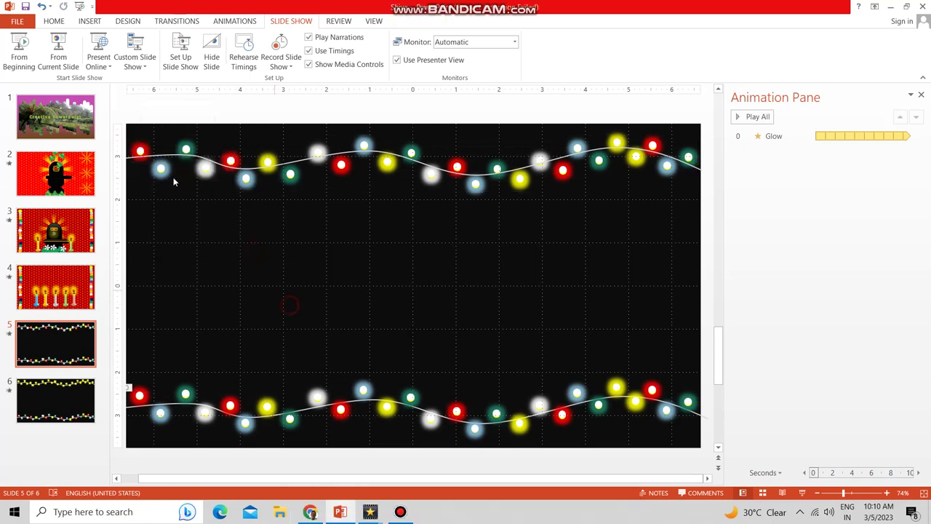
drag(128, 136, 262, 218)
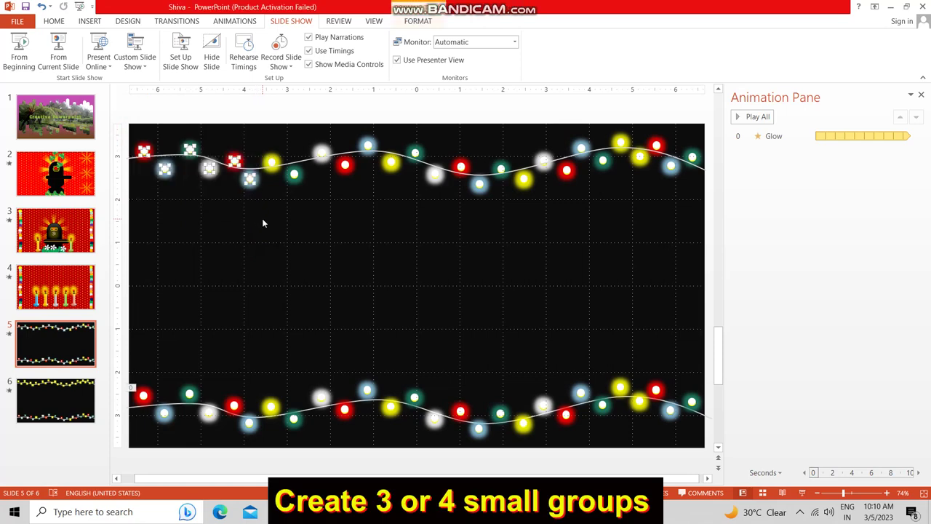
key(ctrl+g)
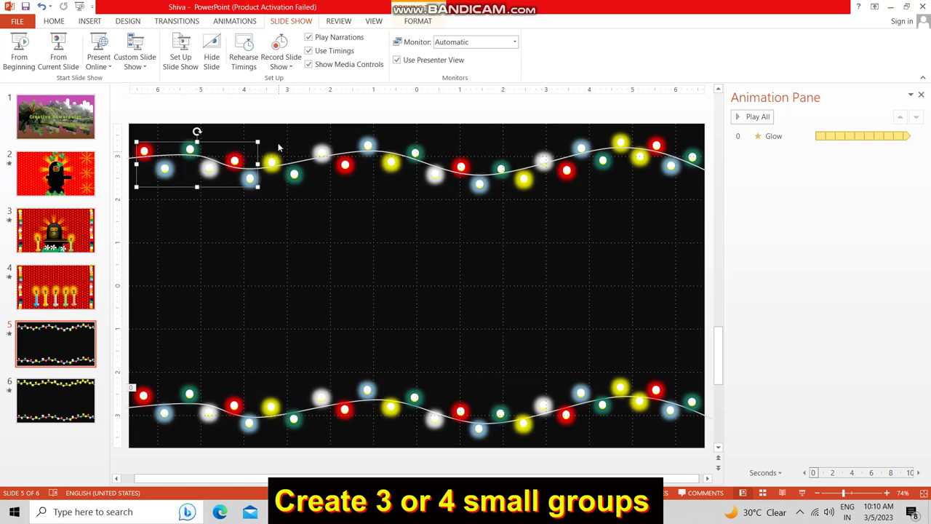
drag(262, 134, 385, 209)
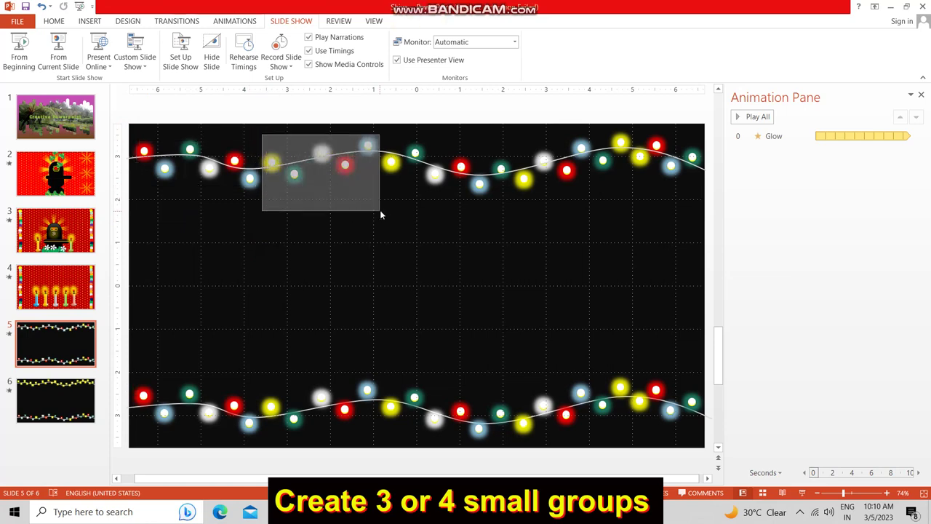
drag(386, 209, 404, 214)
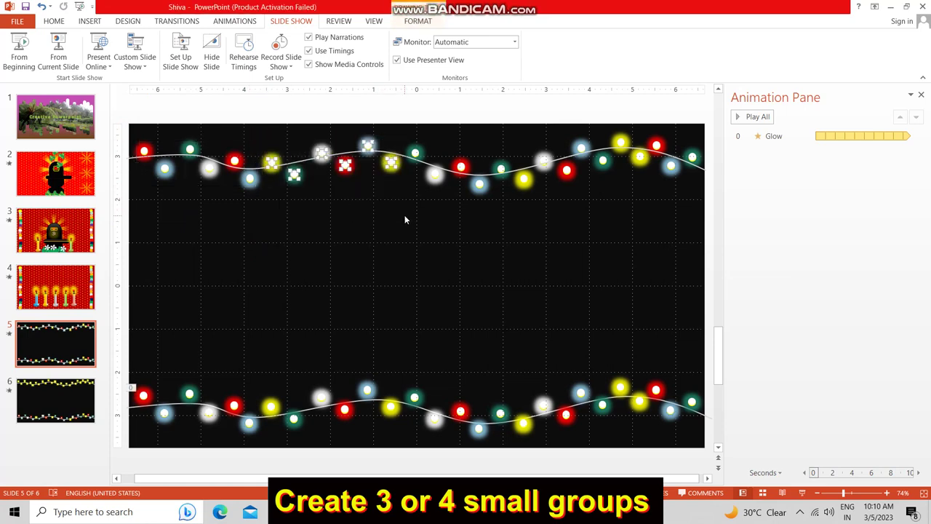
key(ctrl+g)
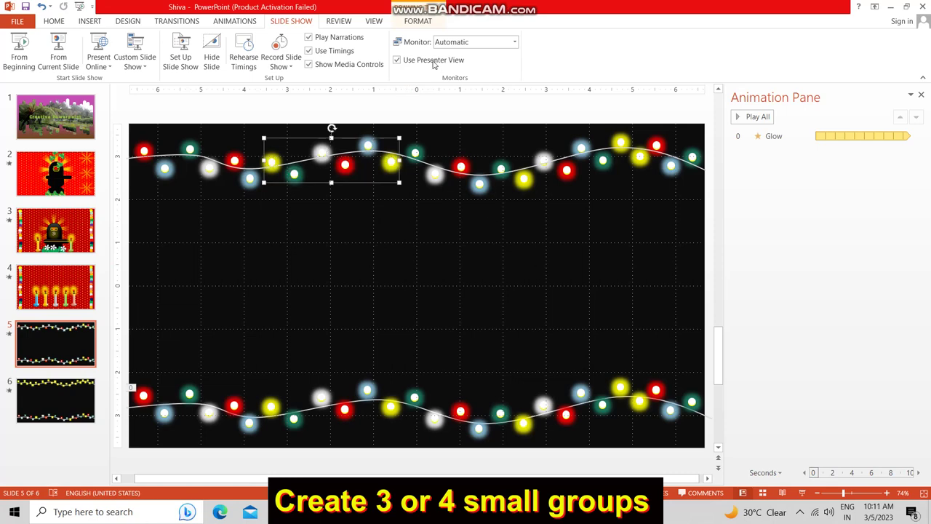
drag(403, 137, 556, 223)
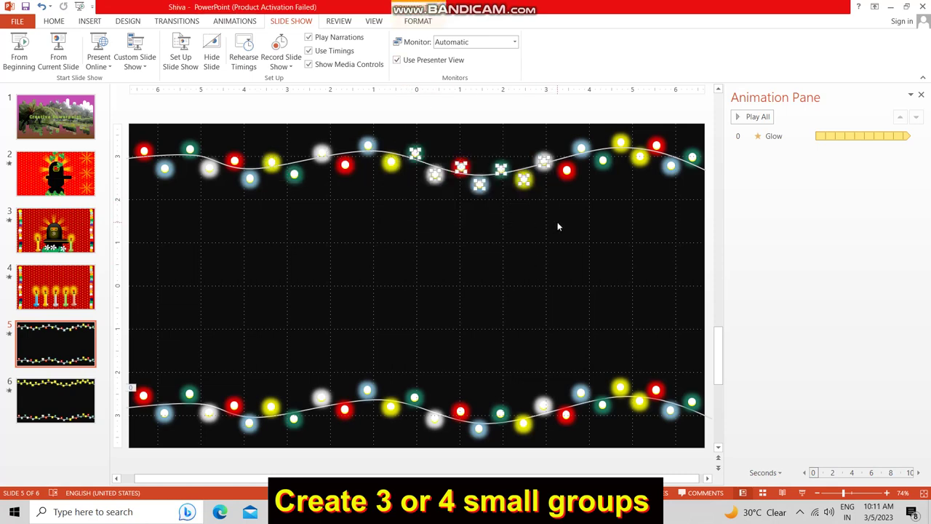
key(ctrl+g)
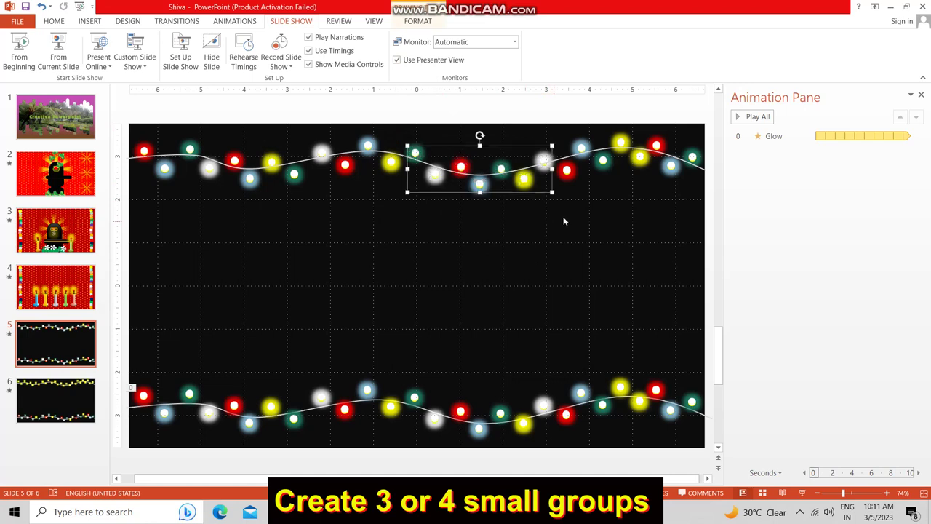
drag(554, 138, 697, 208)
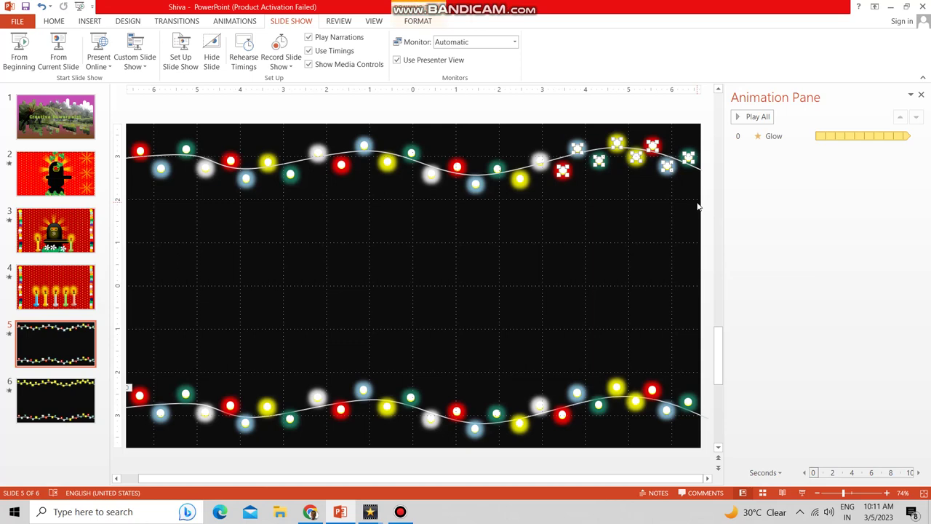
key(ctrl+g)
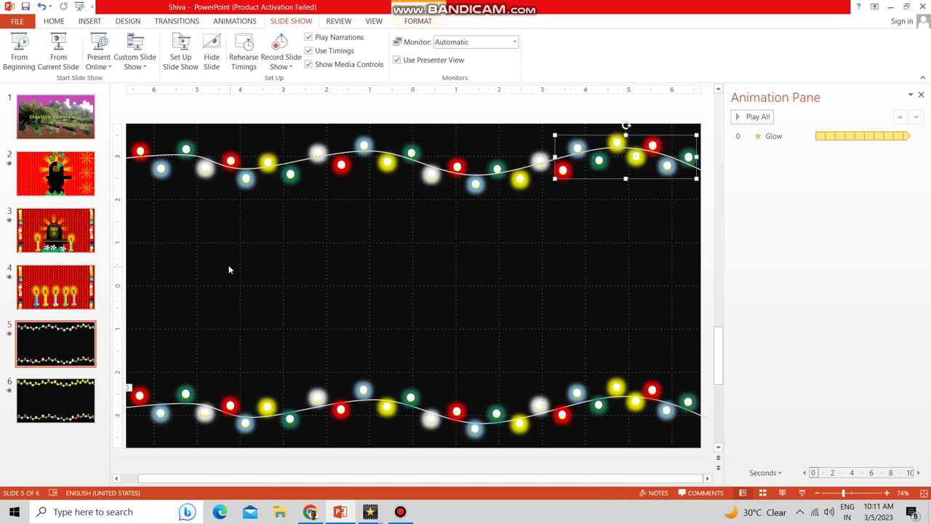
- Select all four bulb groups along the top string together
click(229, 267)
click(249, 183)
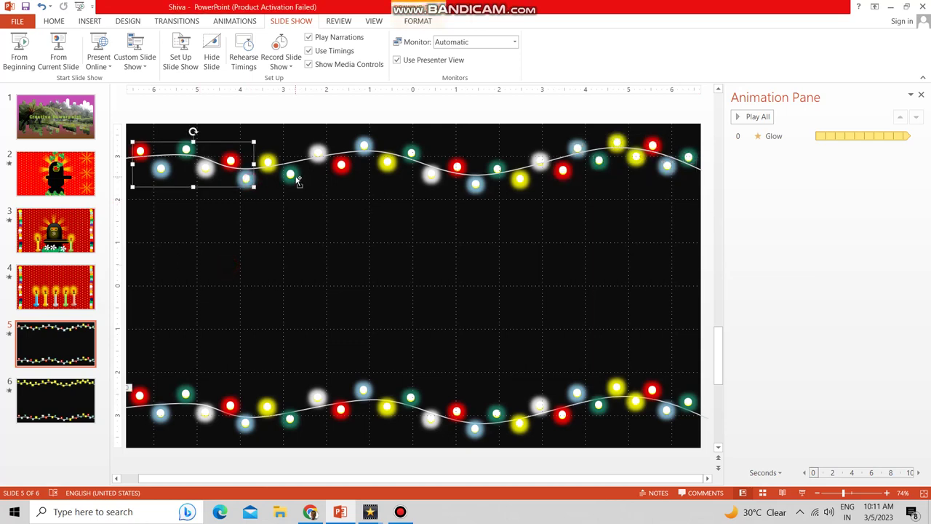
shift+click(299, 182)
shift+click(434, 185)
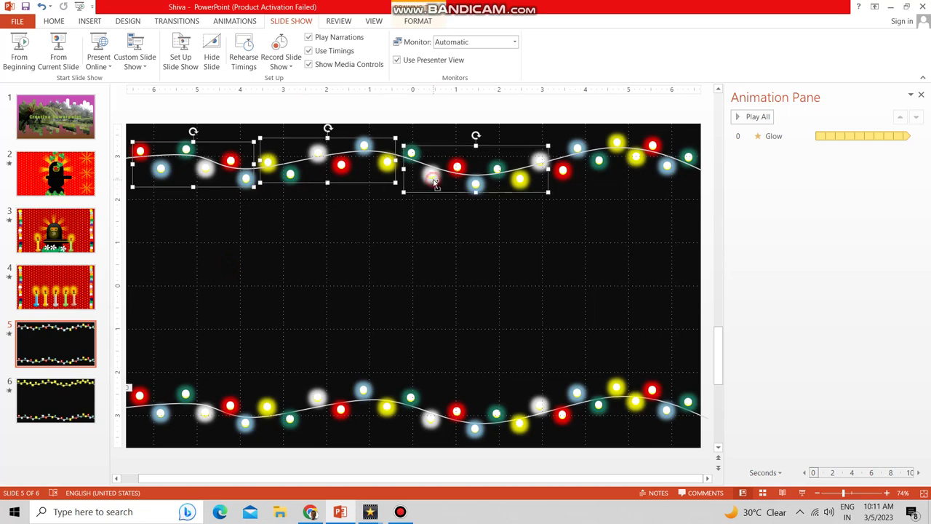
shift+click(567, 175)
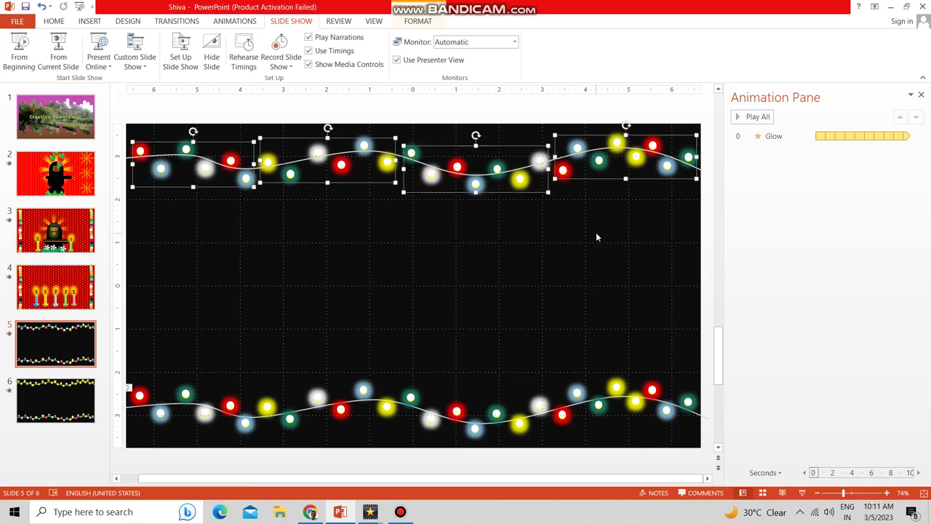
- Apply the Blink emphasis effect from More Emphasis Effects to the selected groups
click(233, 21)
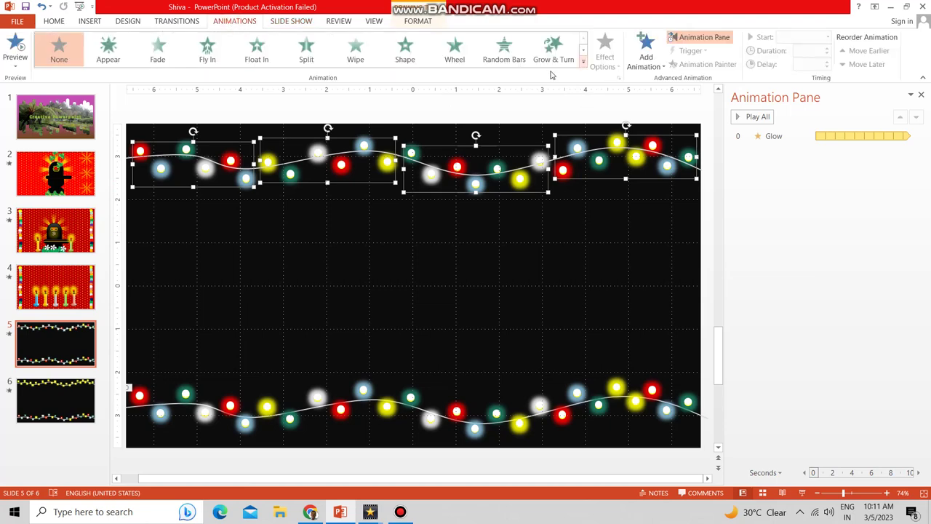
click(582, 61)
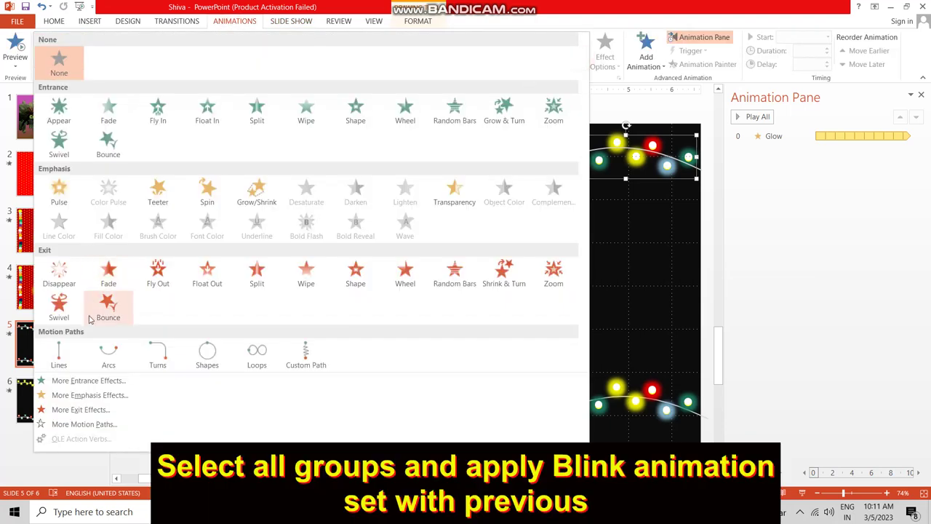
click(91, 395)
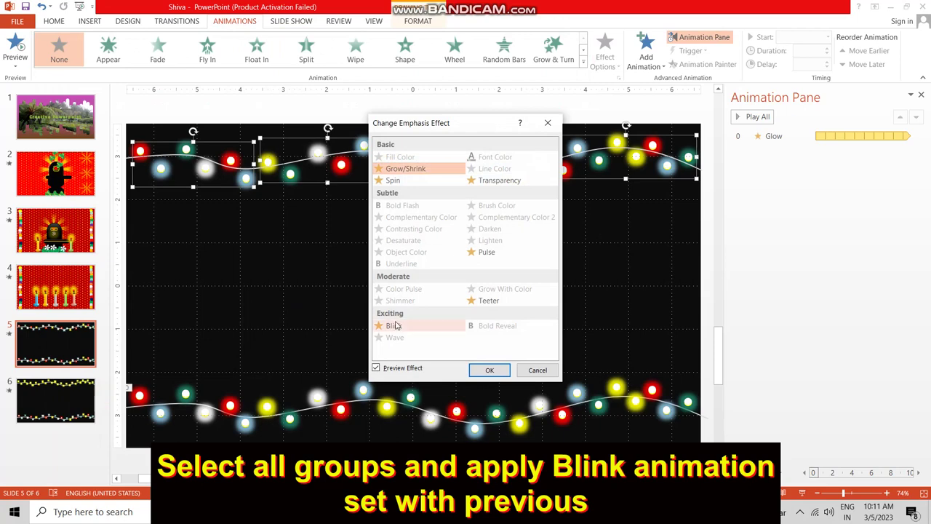
click(405, 328)
click(489, 369)
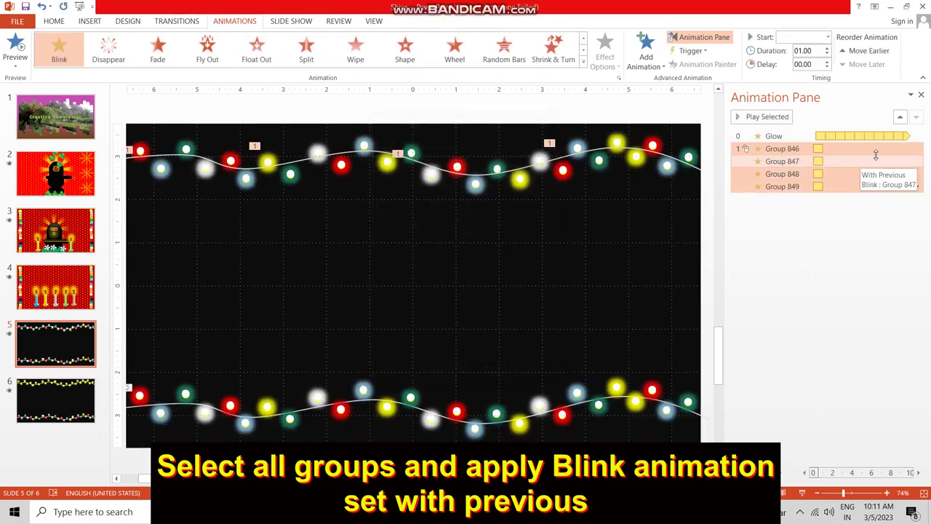
- Set the Blink timing for Groups 846–849 to Start With Previous and Repeat Until Next Click
click(917, 186)
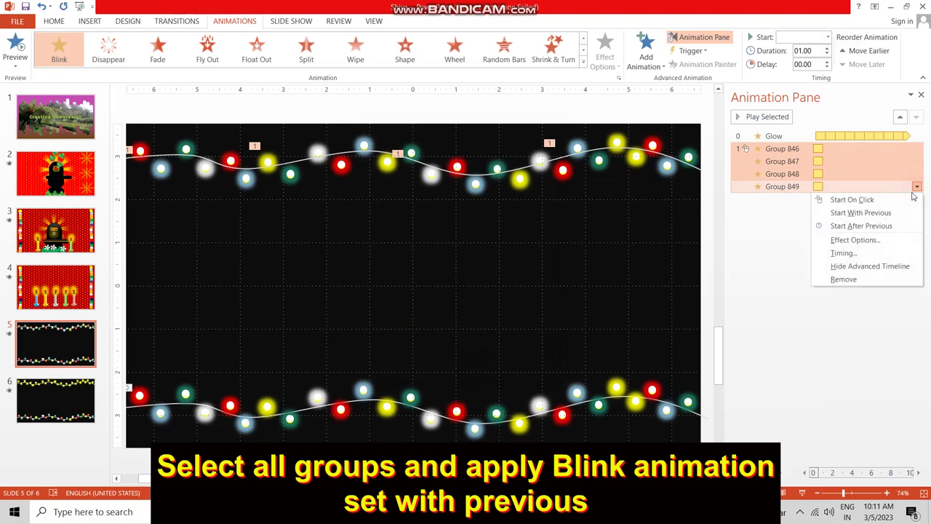
click(856, 240)
click(405, 179)
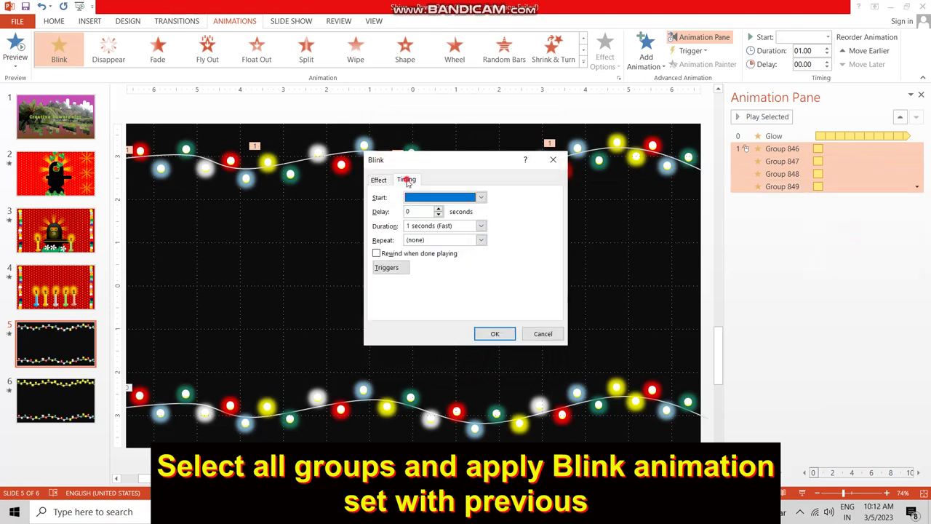
click(480, 198)
click(466, 217)
click(481, 241)
click(448, 304)
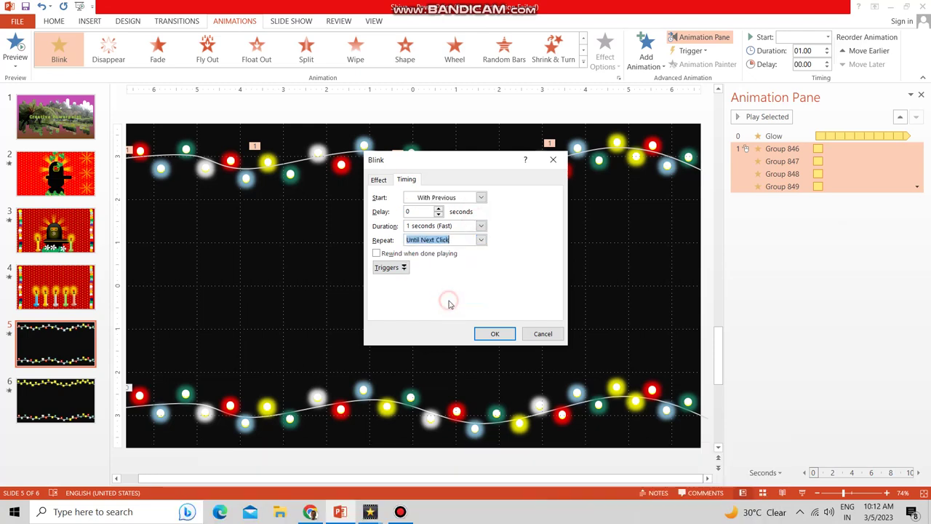
click(494, 334)
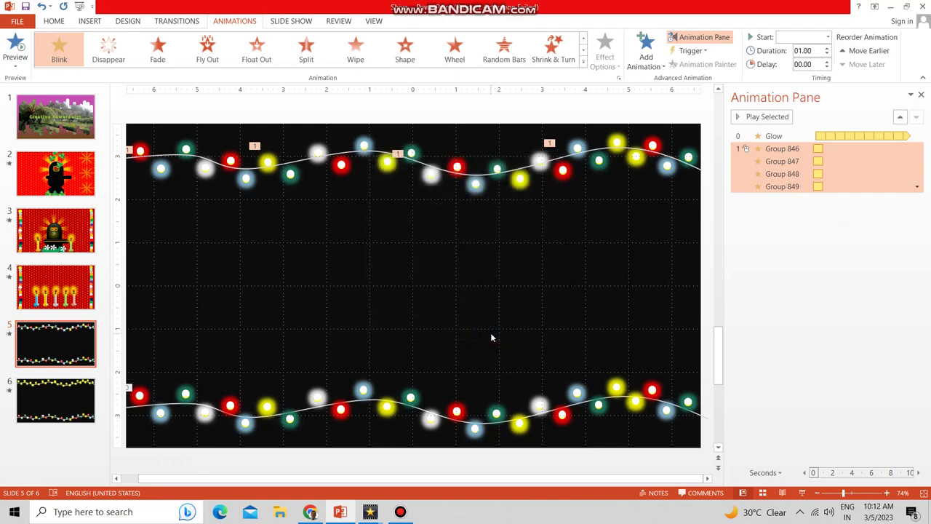
- Stagger the blink delays: Group 847 at 0.25 s, Group 848 longer, Group 849 at 0.50 s
click(763, 250)
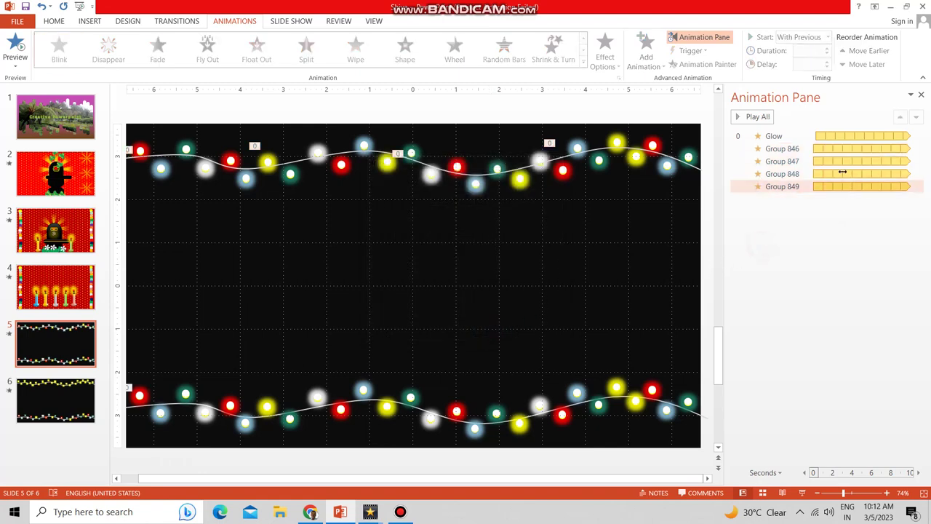
click(802, 162)
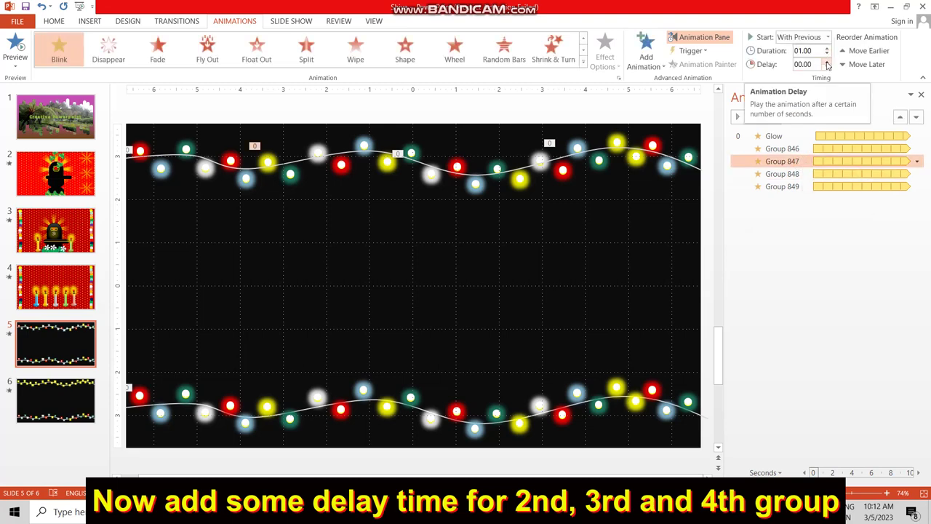
click(827, 61)
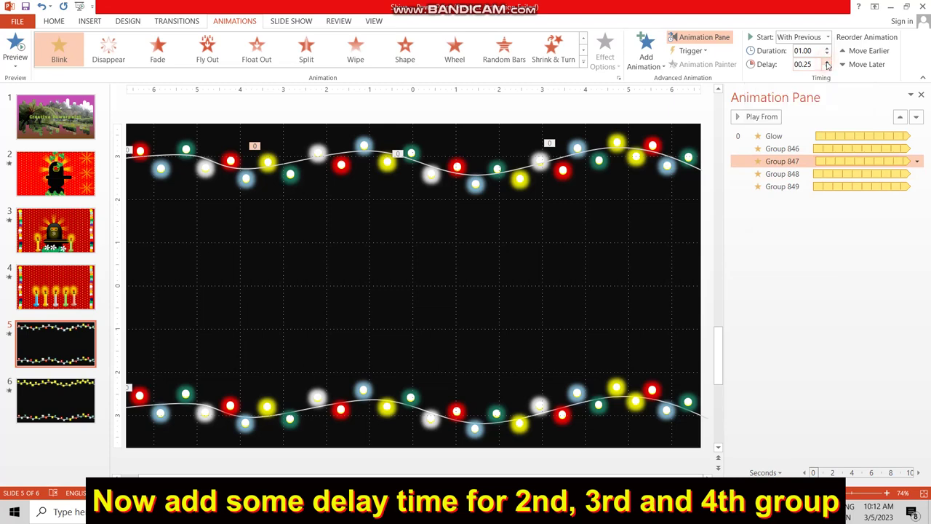
click(832, 174)
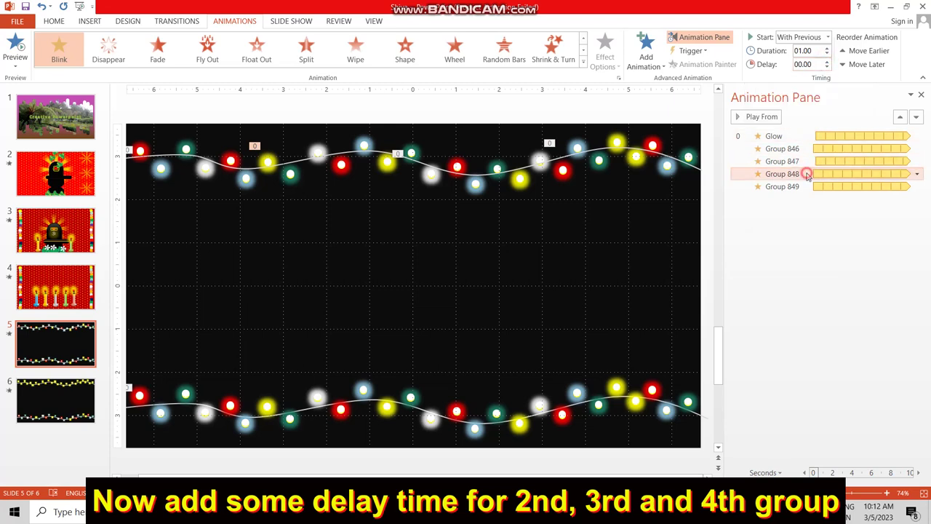
click(826, 62)
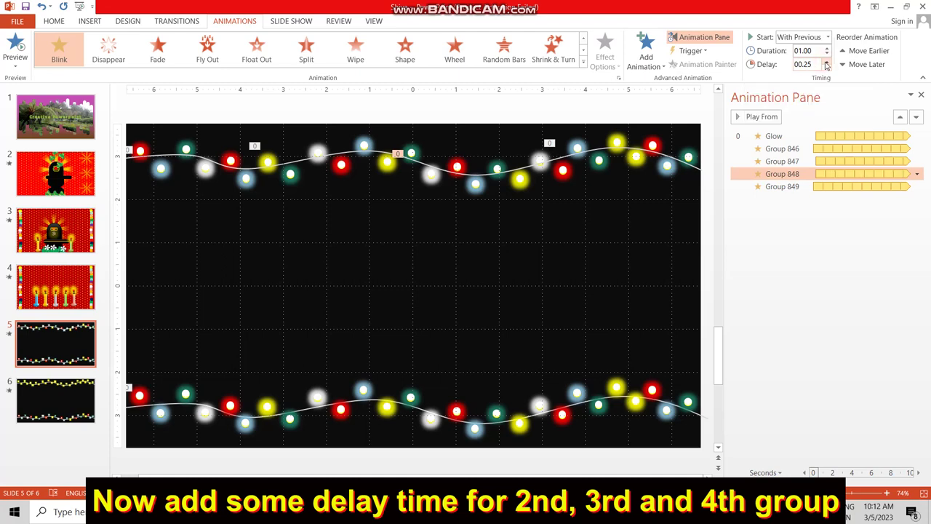
click(805, 186)
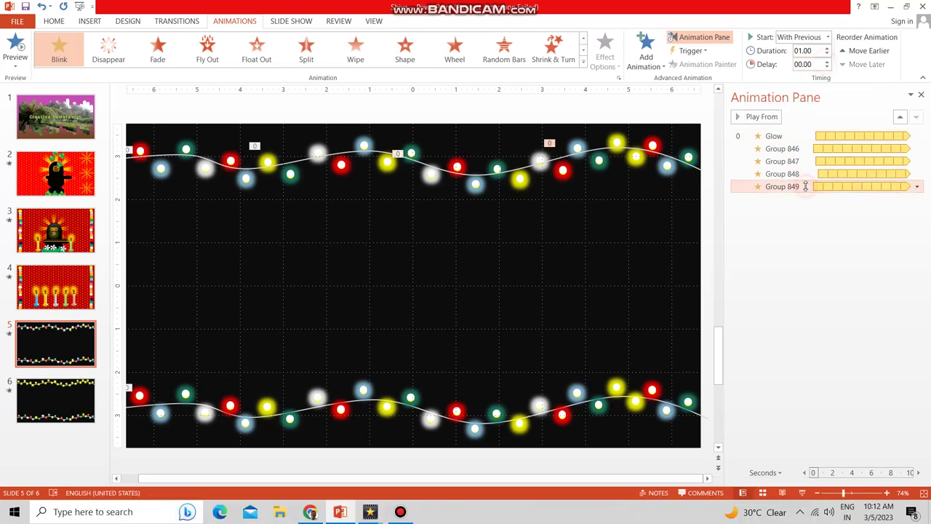
click(827, 61)
click(827, 62)
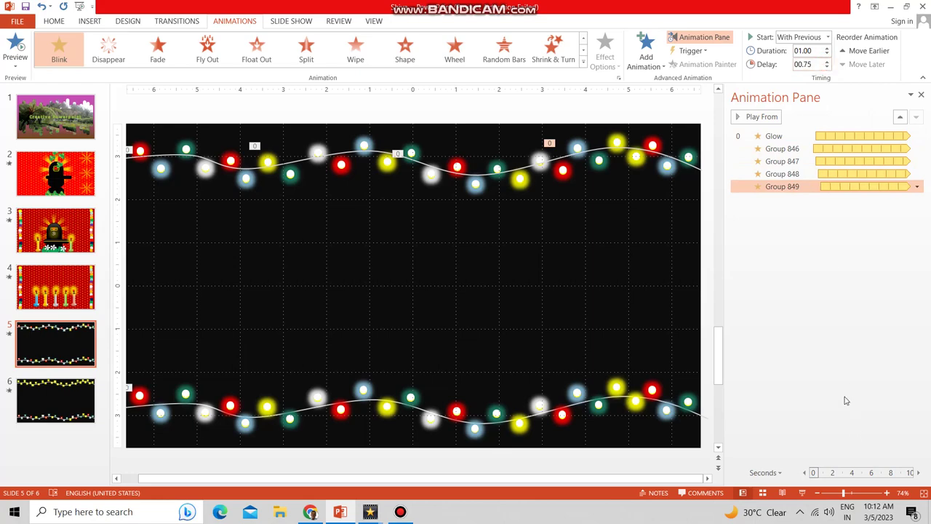
key(shift+F5)
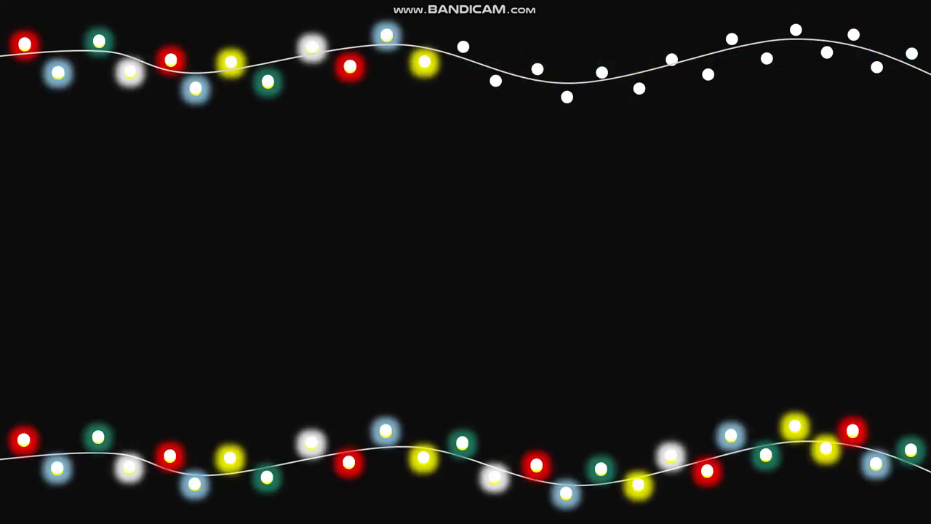
key(Escape)
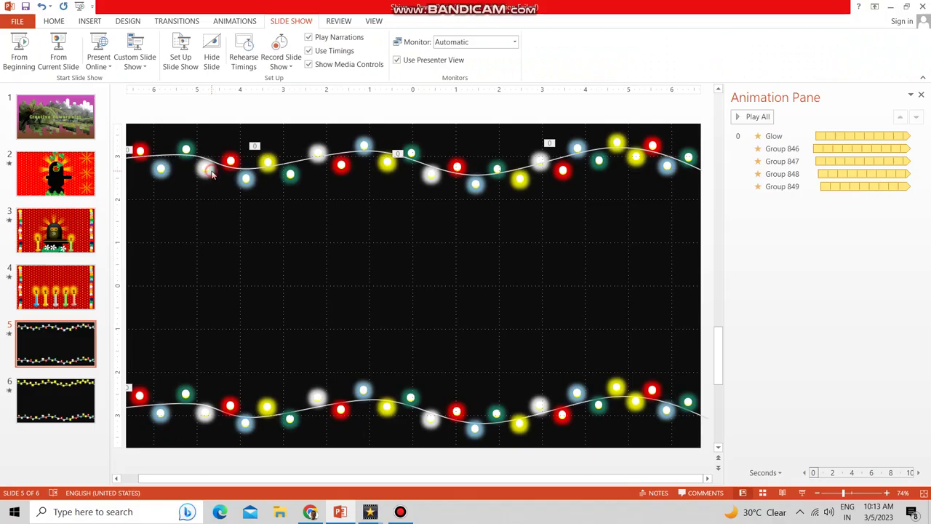
- Drag Groups 846–849 down into the middle row, then play slide 5 with Shift+F5
drag(208, 172, 207, 236)
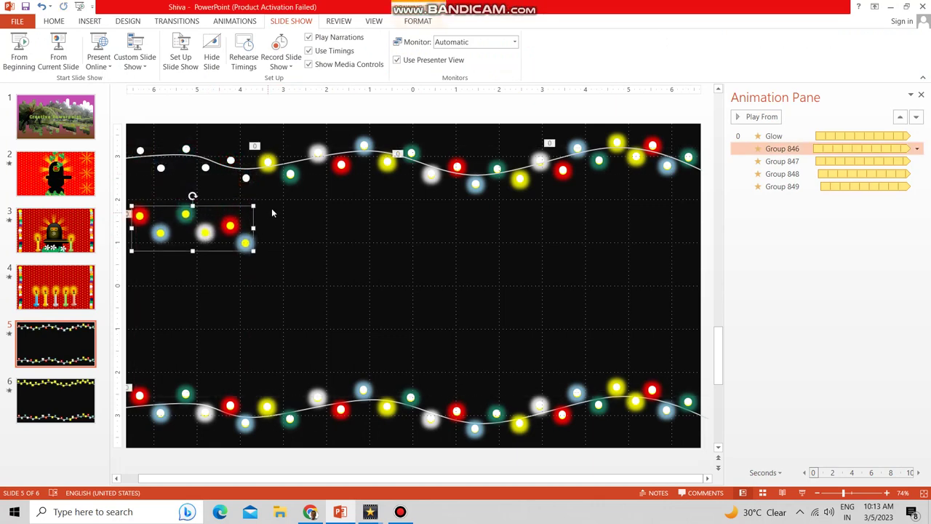
click(295, 179)
drag(294, 177, 296, 238)
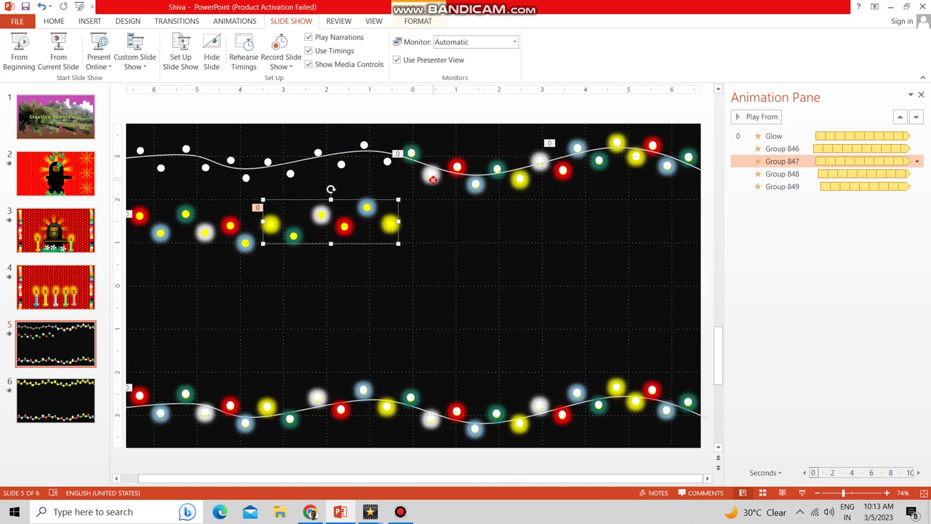
click(433, 180)
drag(433, 180, 431, 230)
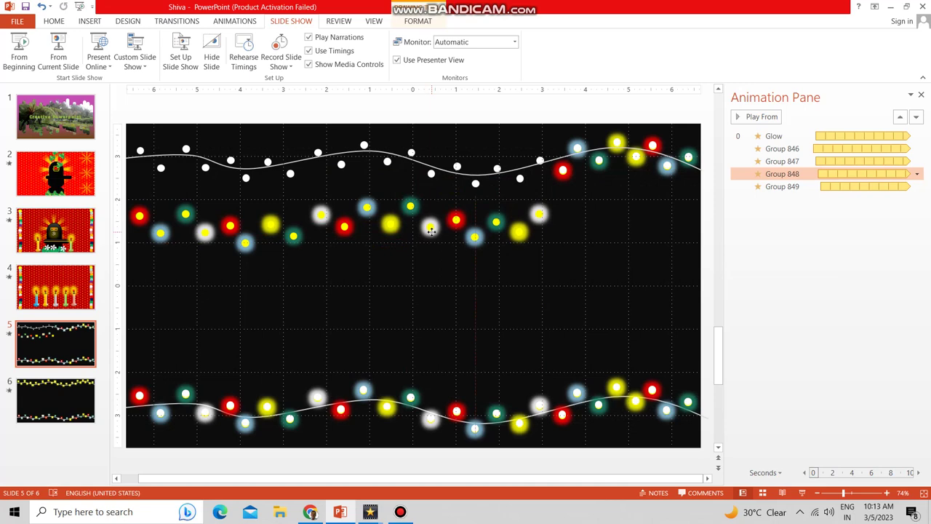
click(595, 166)
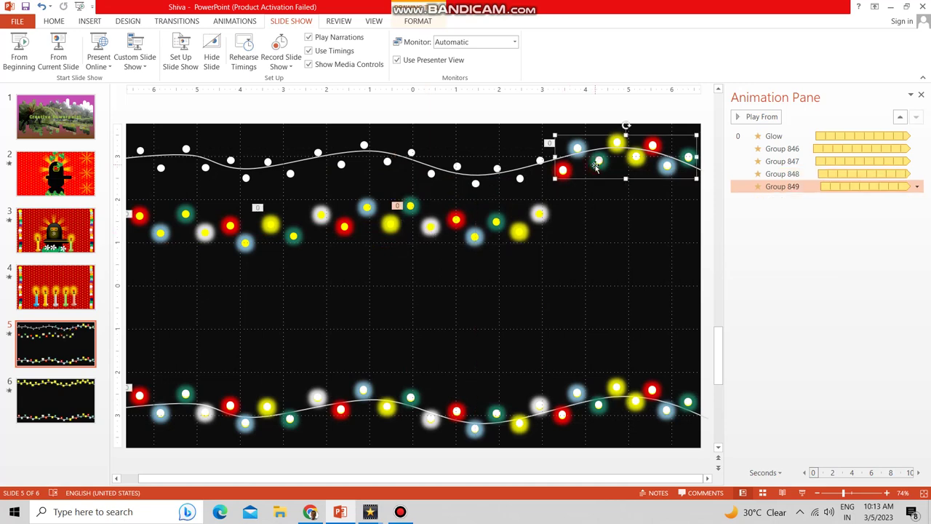
drag(593, 174, 591, 233)
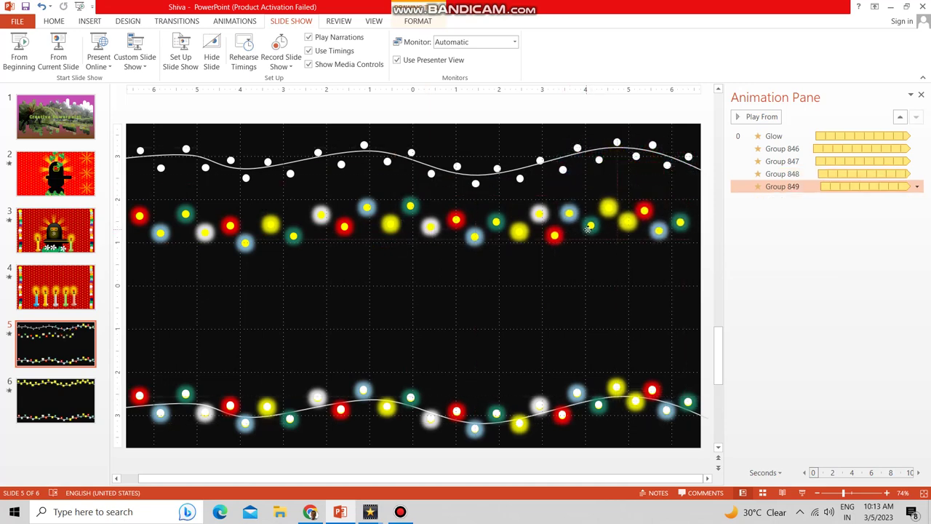
key(shift+F5)
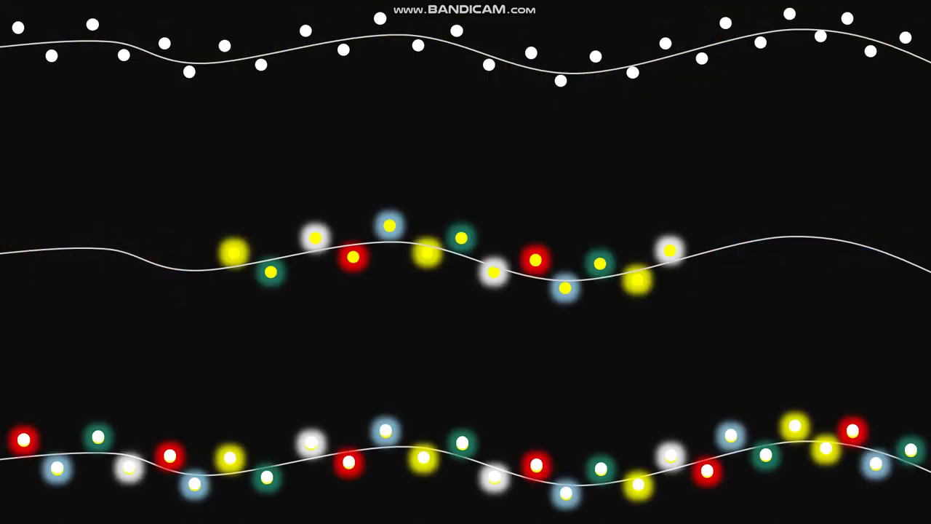
- Advance to the closing 'Follow next video' slide
key(Right)
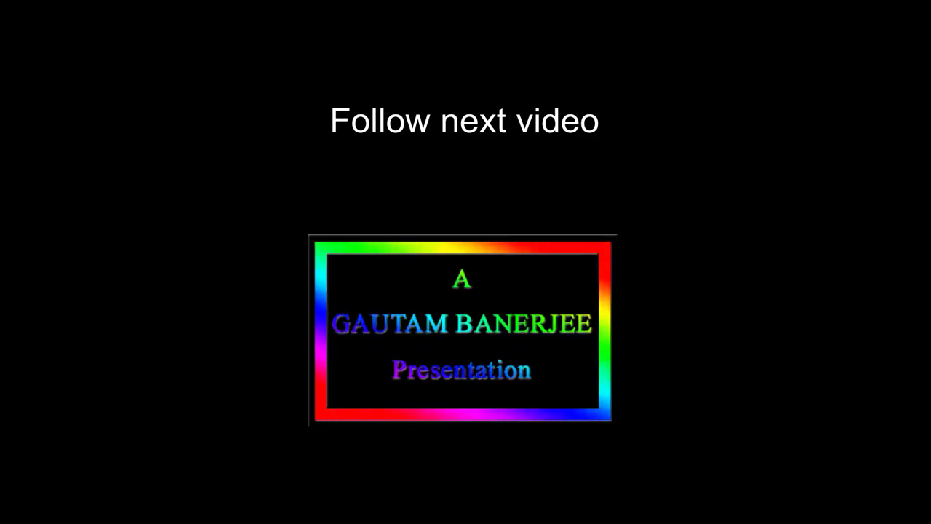